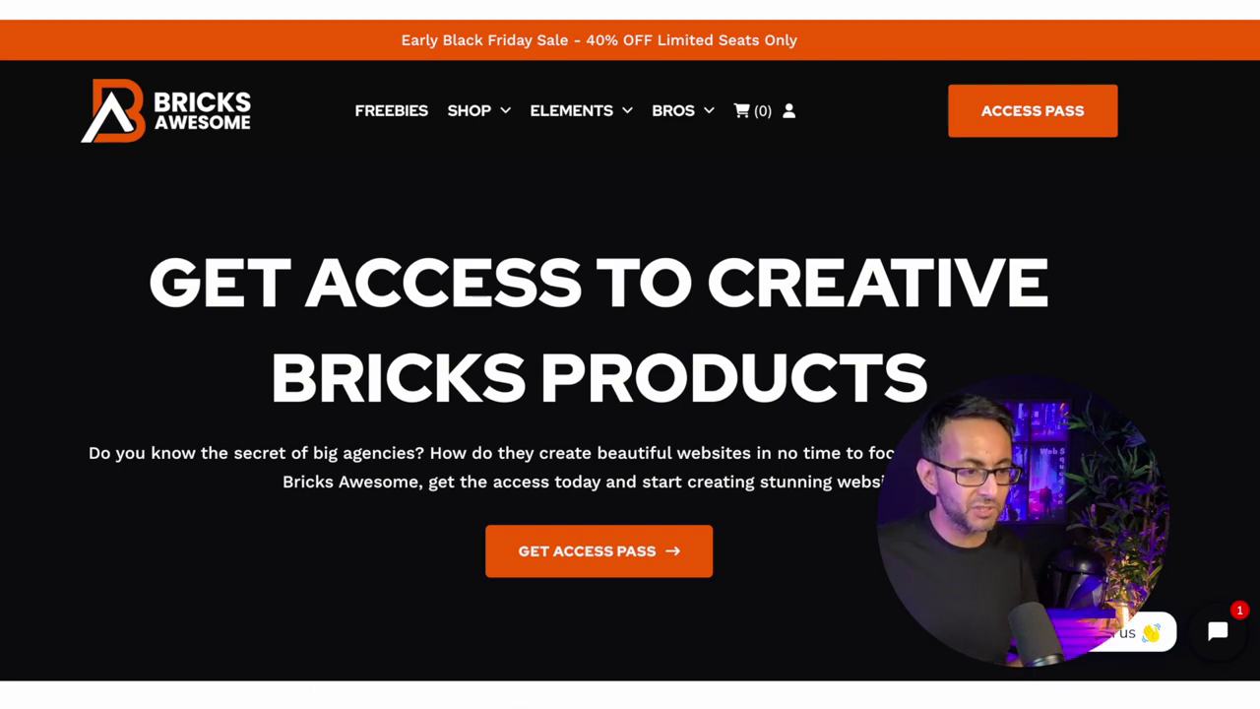
# Step: Scroll the Bricks Awesome homepage's layouts grid, then go to the FREEBIES page
pyautogui.scroll(-1, 631, 355)
pyautogui.scroll(-5, 630, 354)
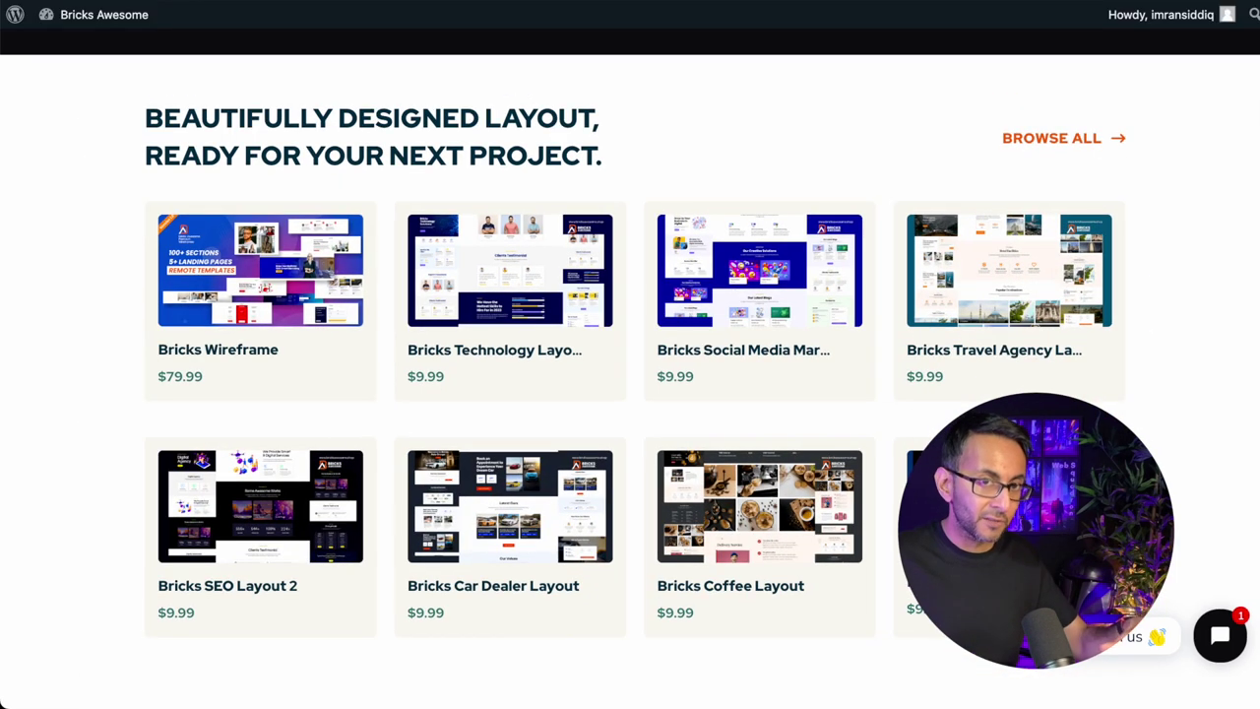
pyautogui.scroll(1, 630, 355)
pyautogui.scroll(5, 630, 354)
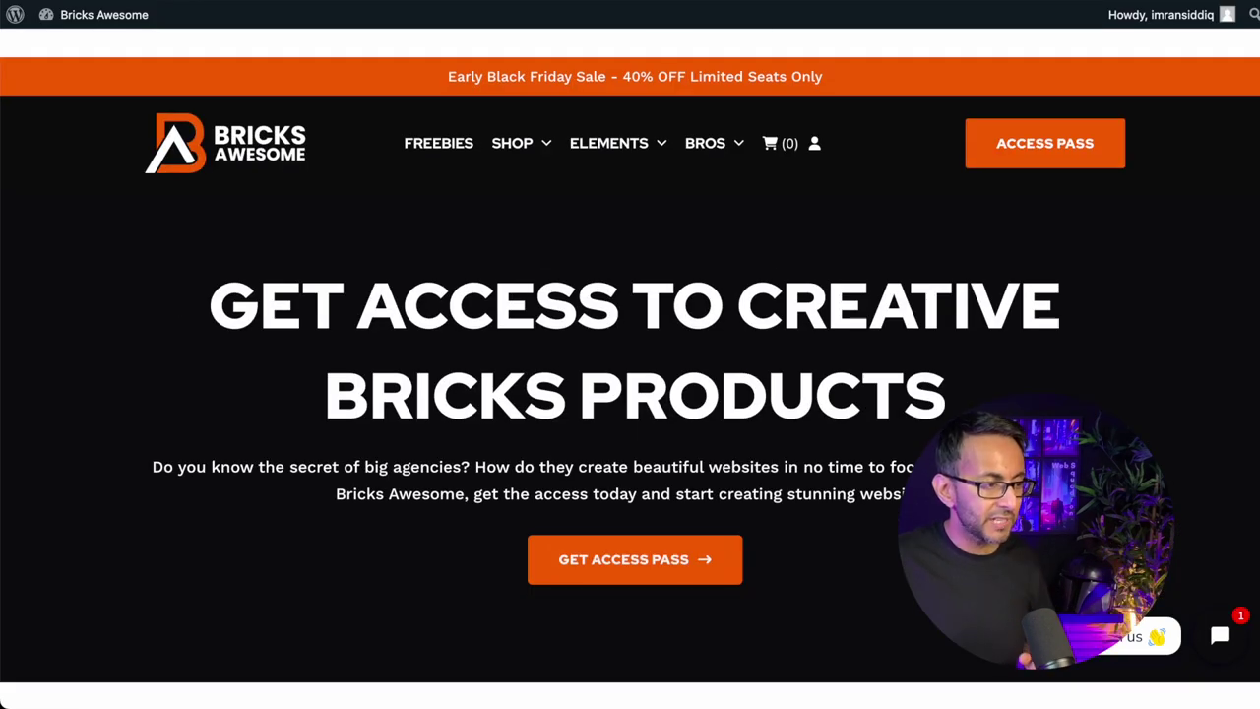
pyautogui.click(448, 143)
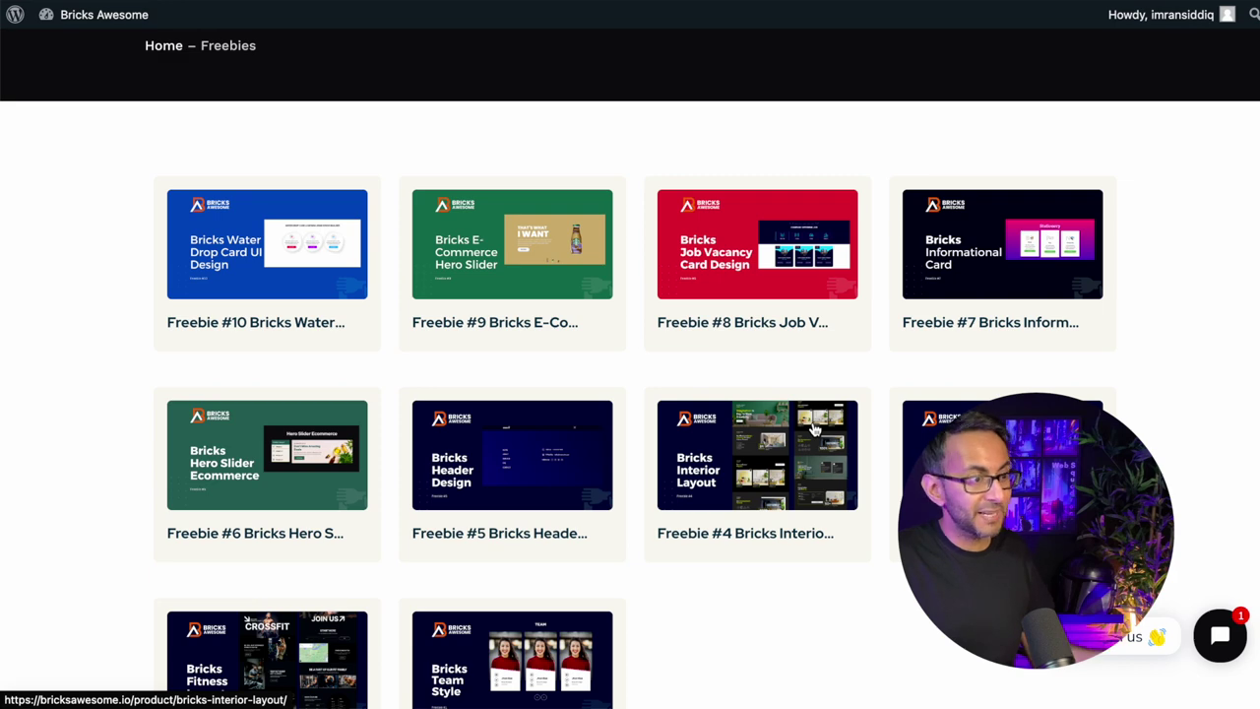
# Step: Open the Freebie #5 Bricks Header Design card from the Freebies grid
pyautogui.scroll(-1, 814, 429)
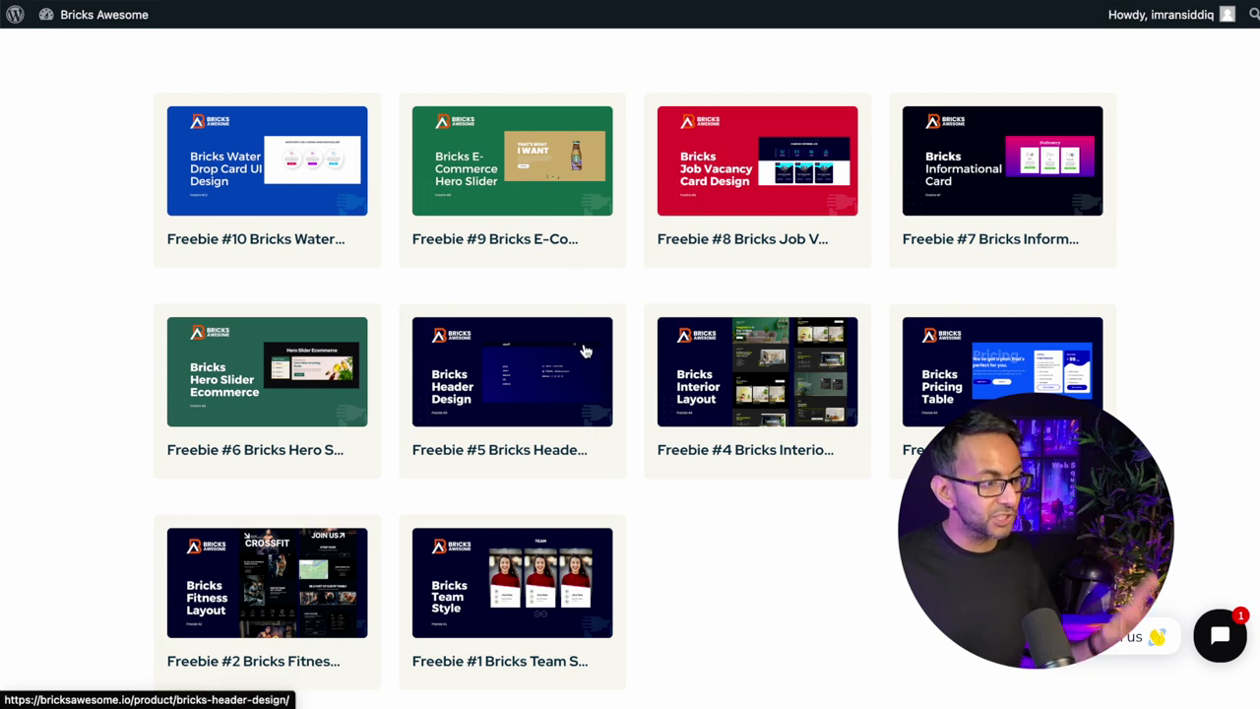
pyautogui.click(530, 390)
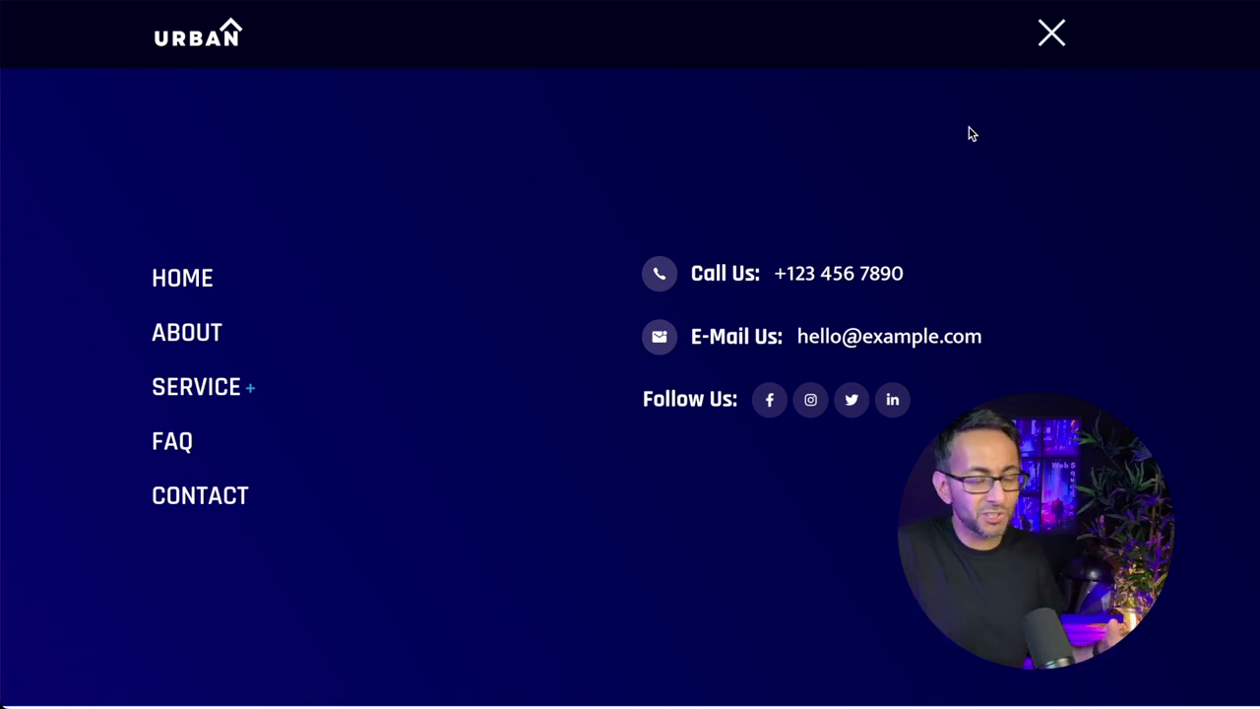
# Step: Close the header demo's full-screen menu overlay with the X
pyautogui.click(1059, 49)
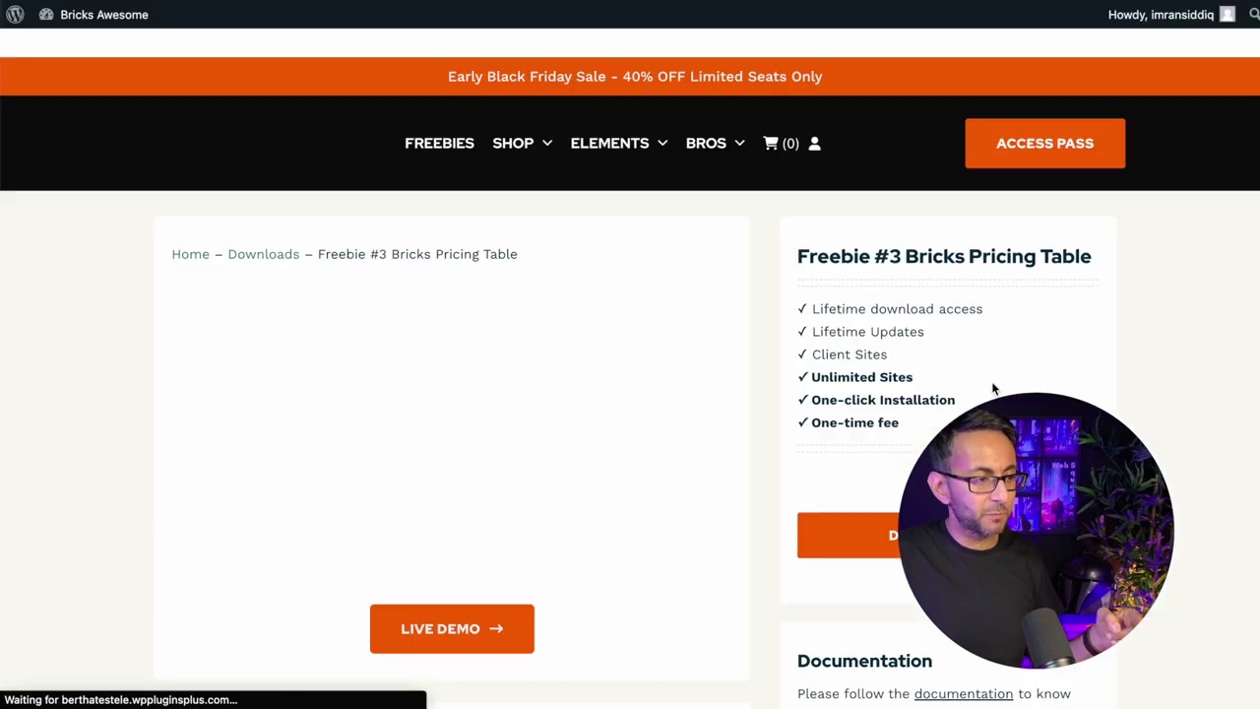
# Step: Open the Freebie #3 Bricks Pricing Table demo and reload it to replay its animation
pyautogui.click(460, 630)
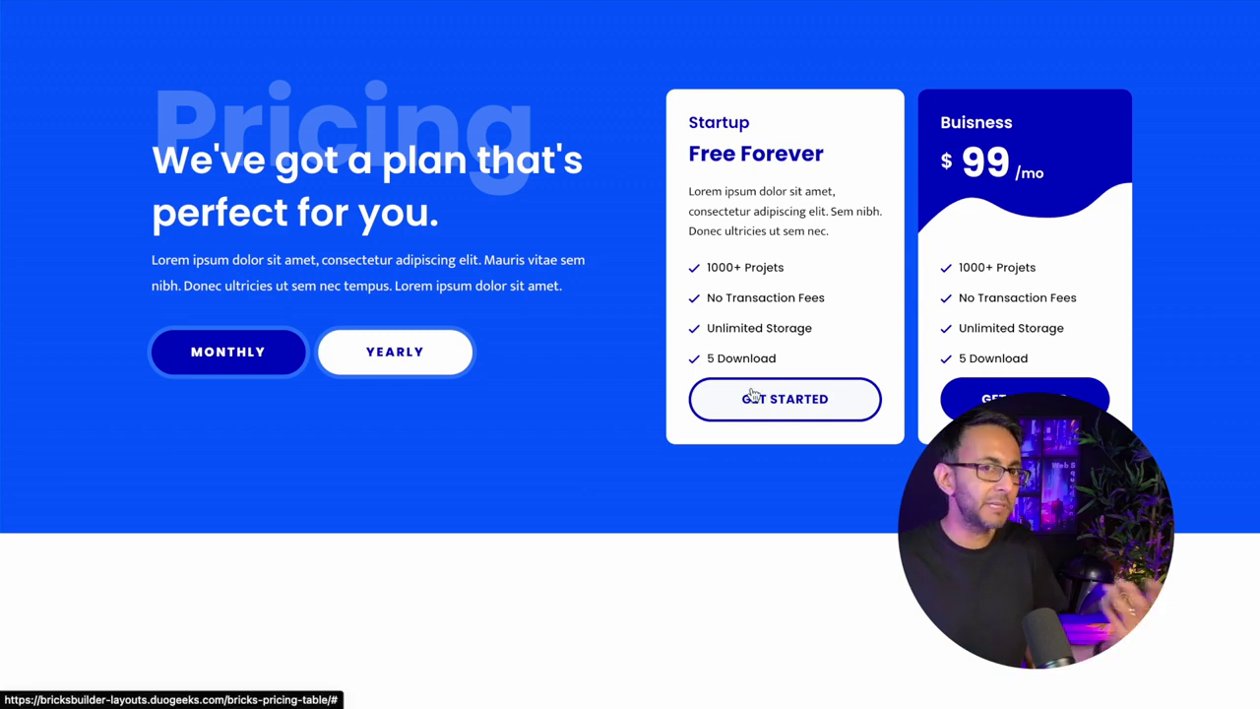
pyautogui.hotkey('ctrl', 'r')
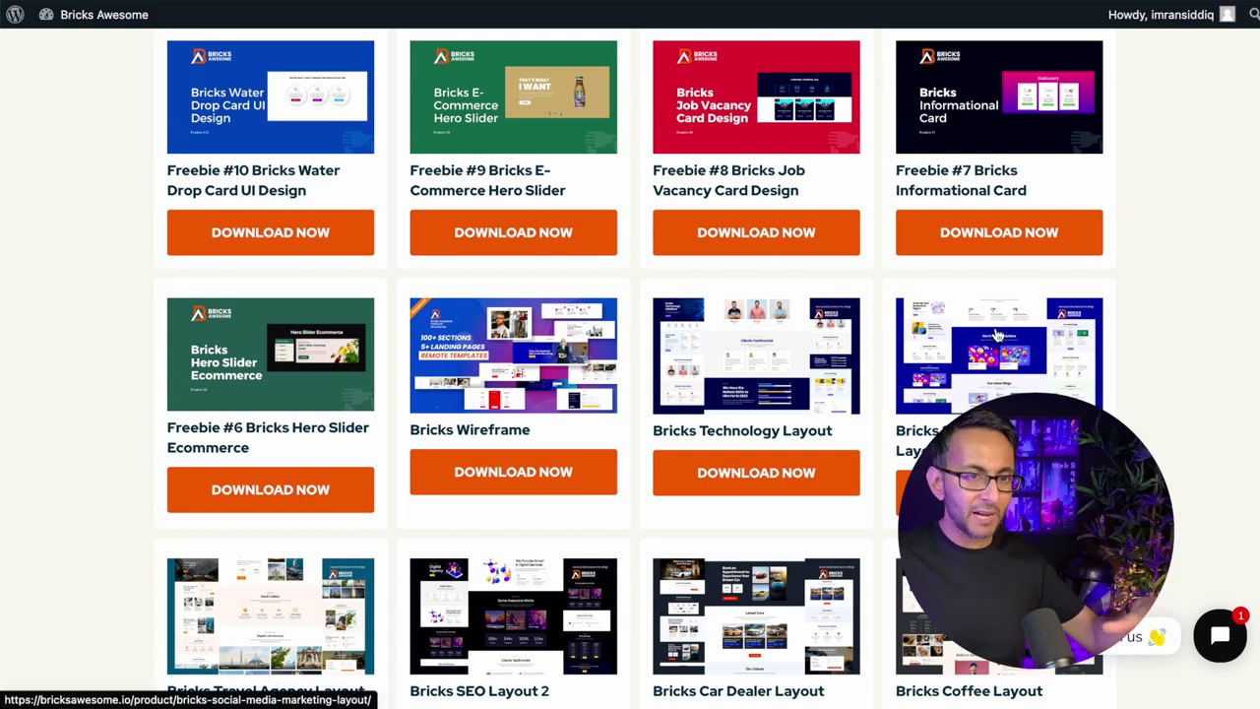
# Step: Download the Freebie #6 Bricks Hero Slider Ecommerce template zip from the download list
pyautogui.scroll(-3, 864, 324)
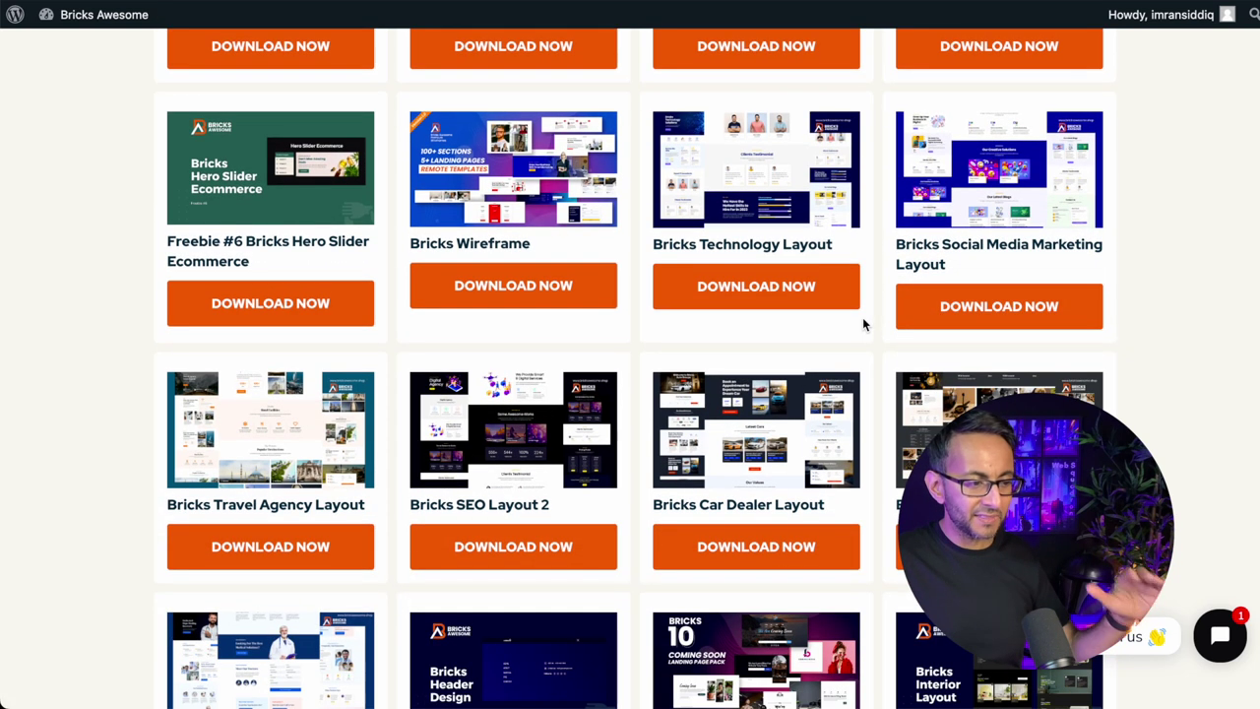
pyautogui.scroll(1, 863, 324)
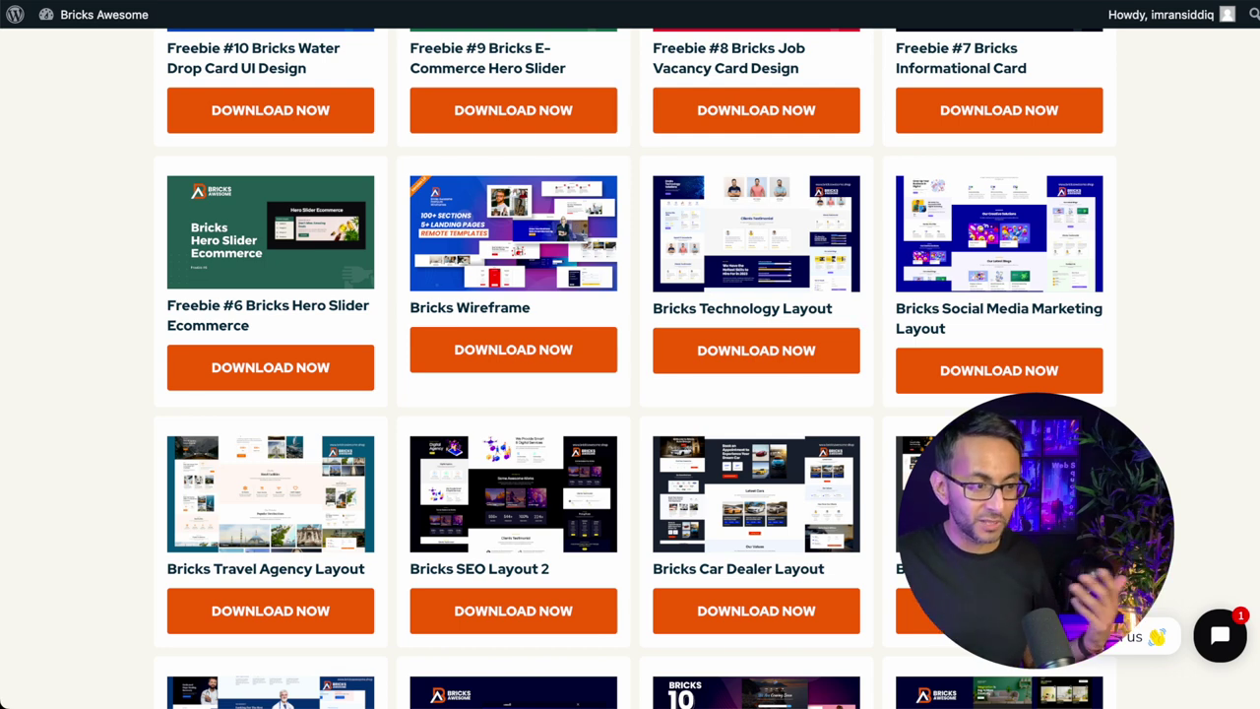
pyautogui.scroll(-10, 630, 394)
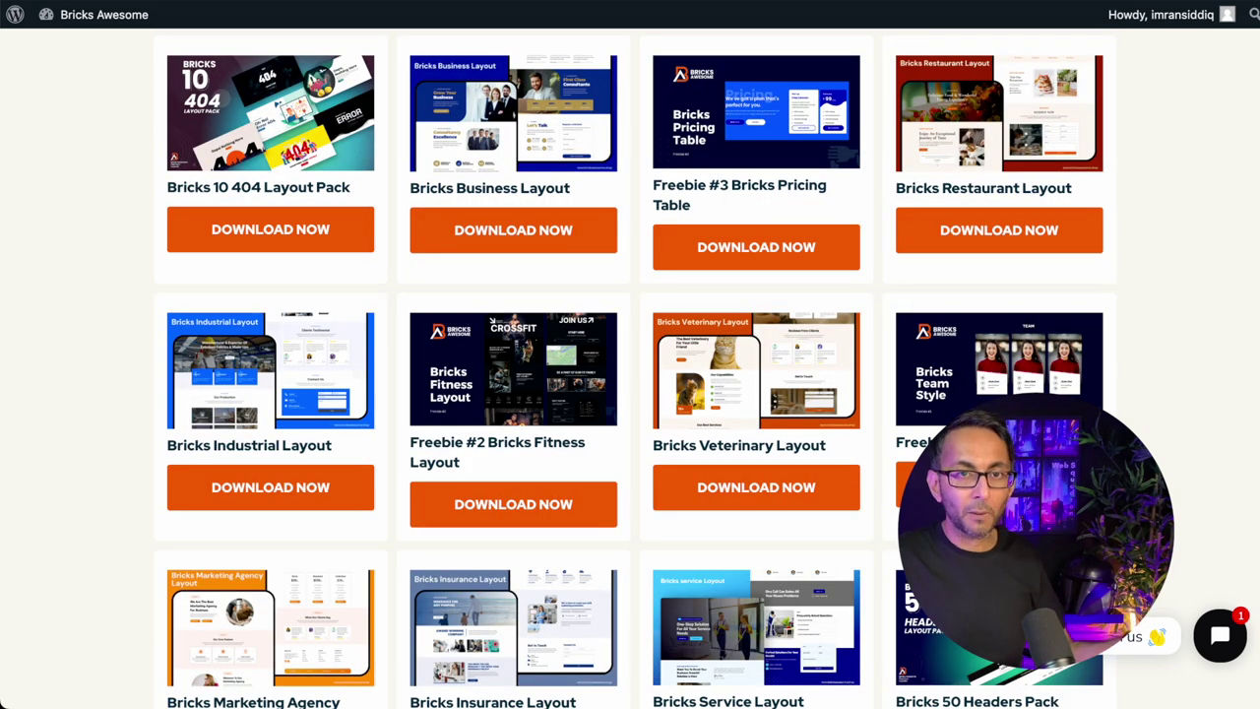
pyautogui.scroll(-10, 630, 394)
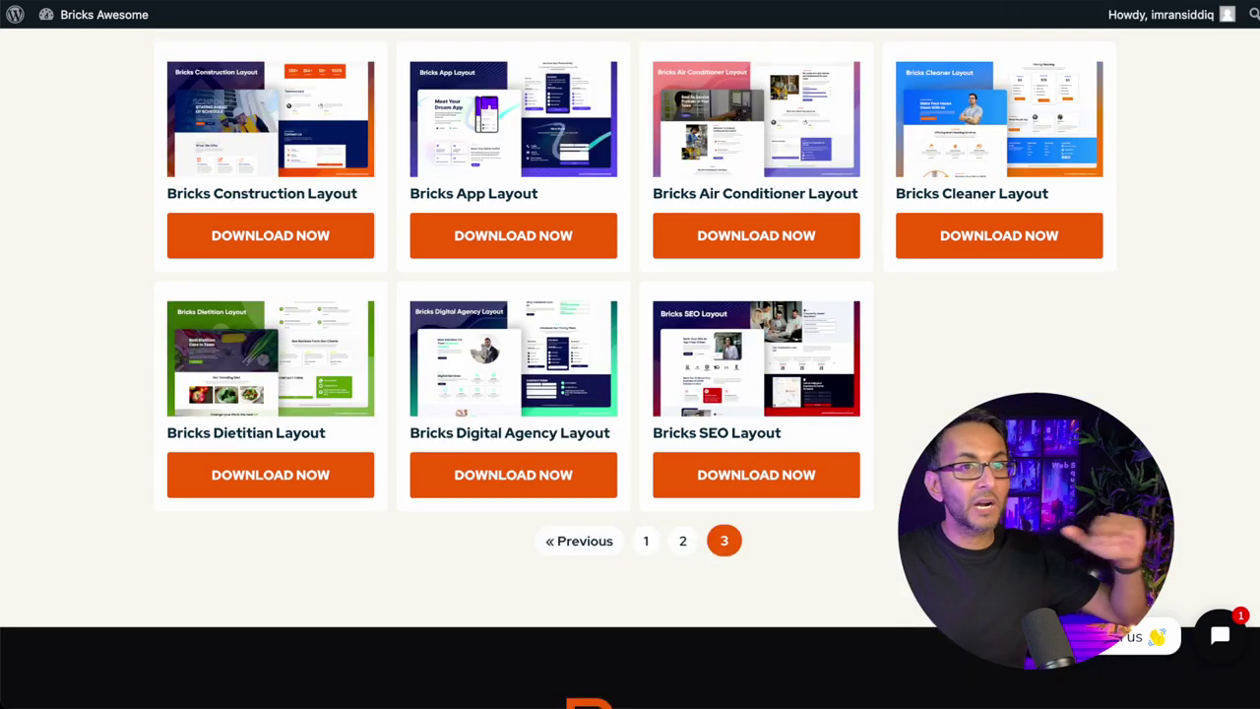
pyautogui.scroll(1, 722, 273)
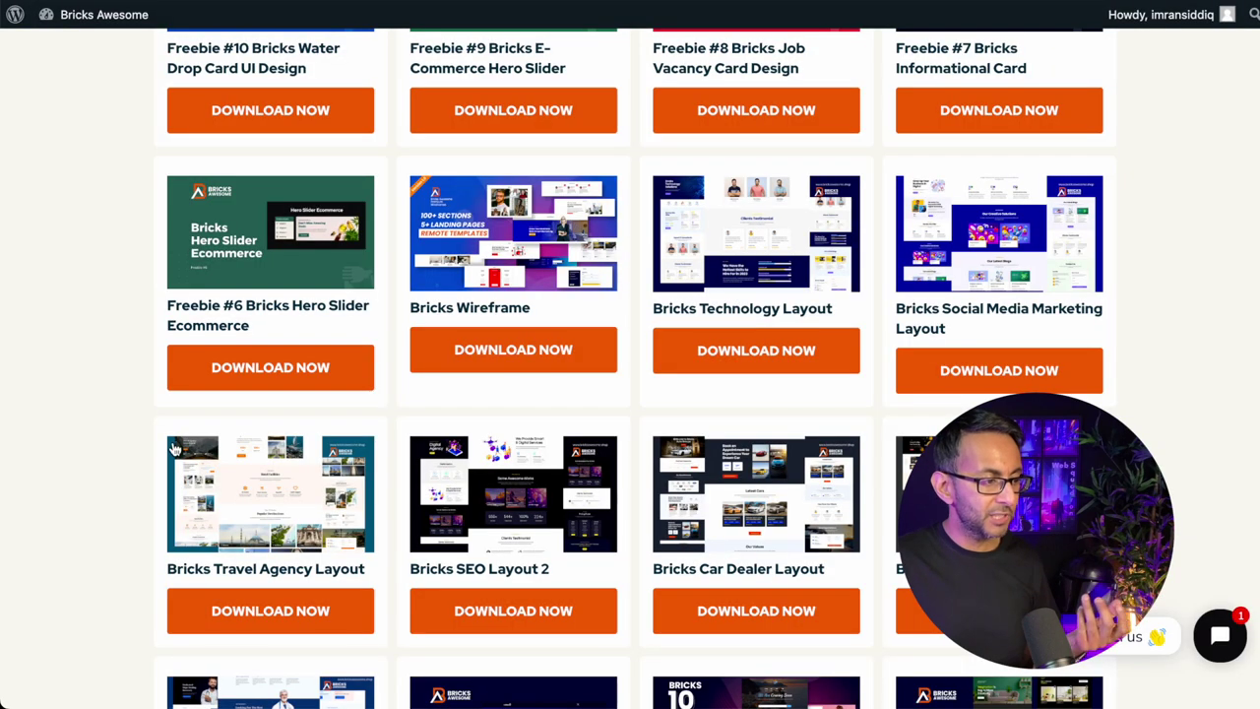
pyautogui.click(279, 369)
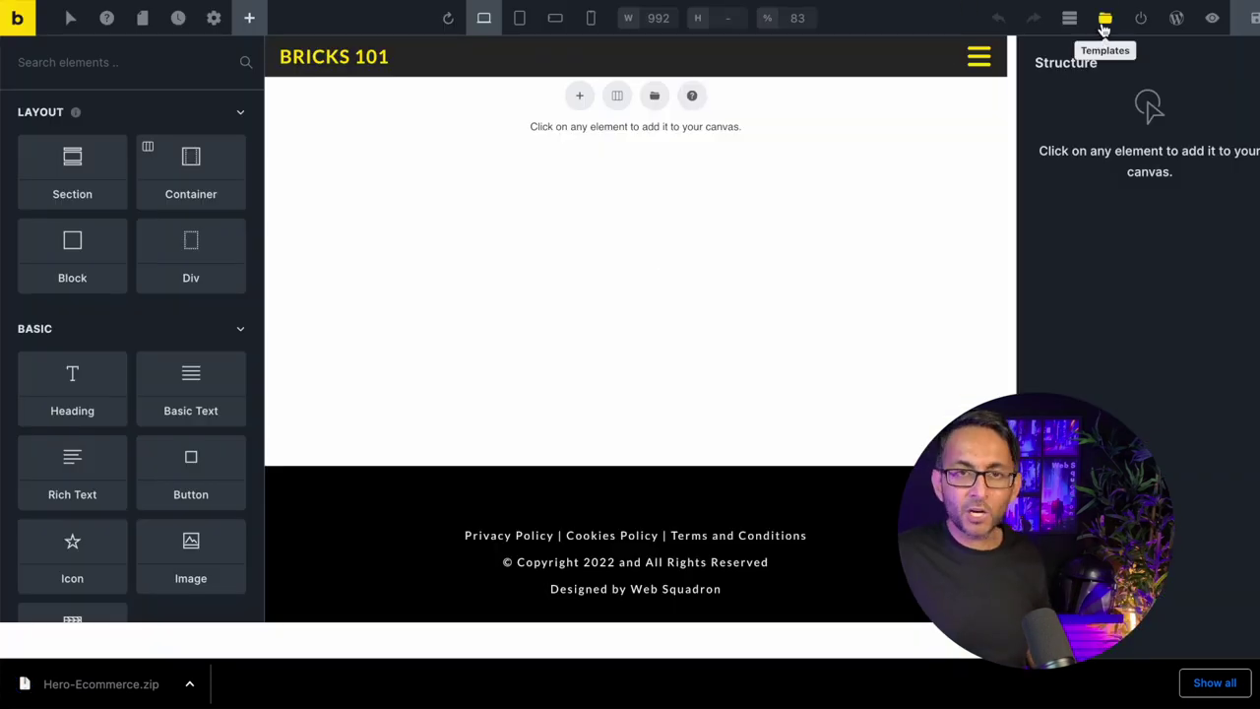
# Step: Import Bricks-Doctor-Layout.zip into the Bricks template library
pyautogui.click(1104, 30)
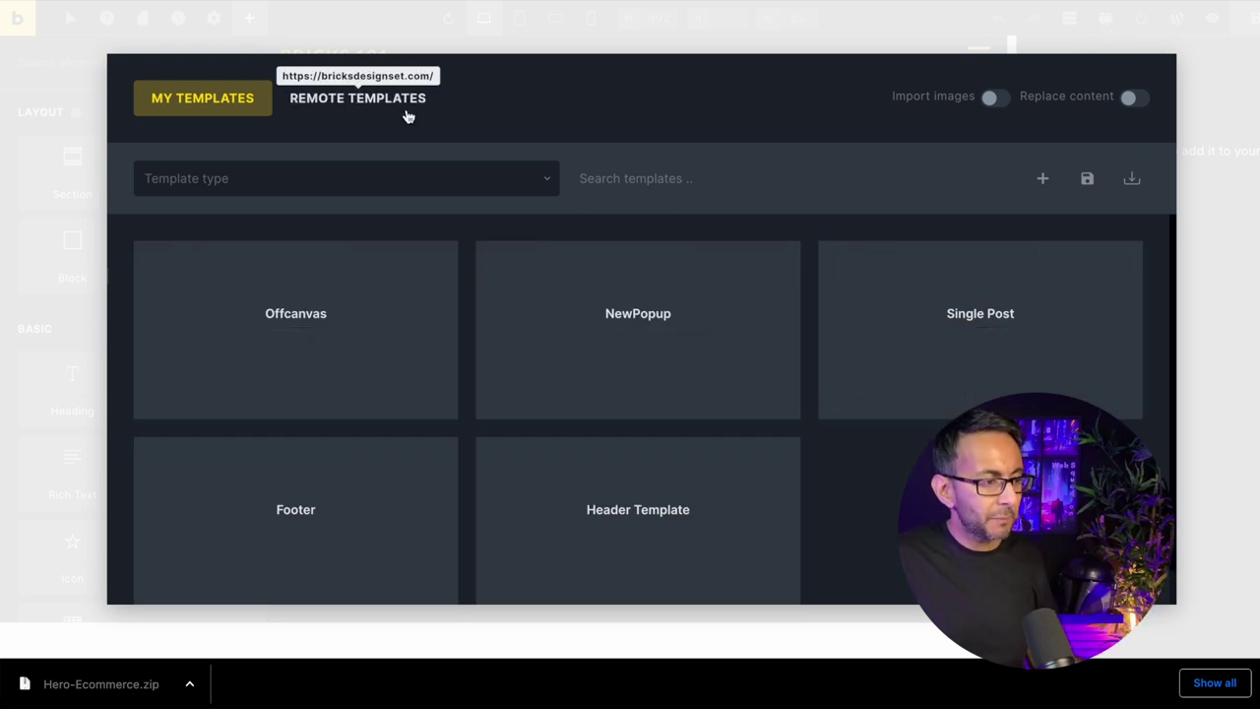
pyautogui.click(1132, 182)
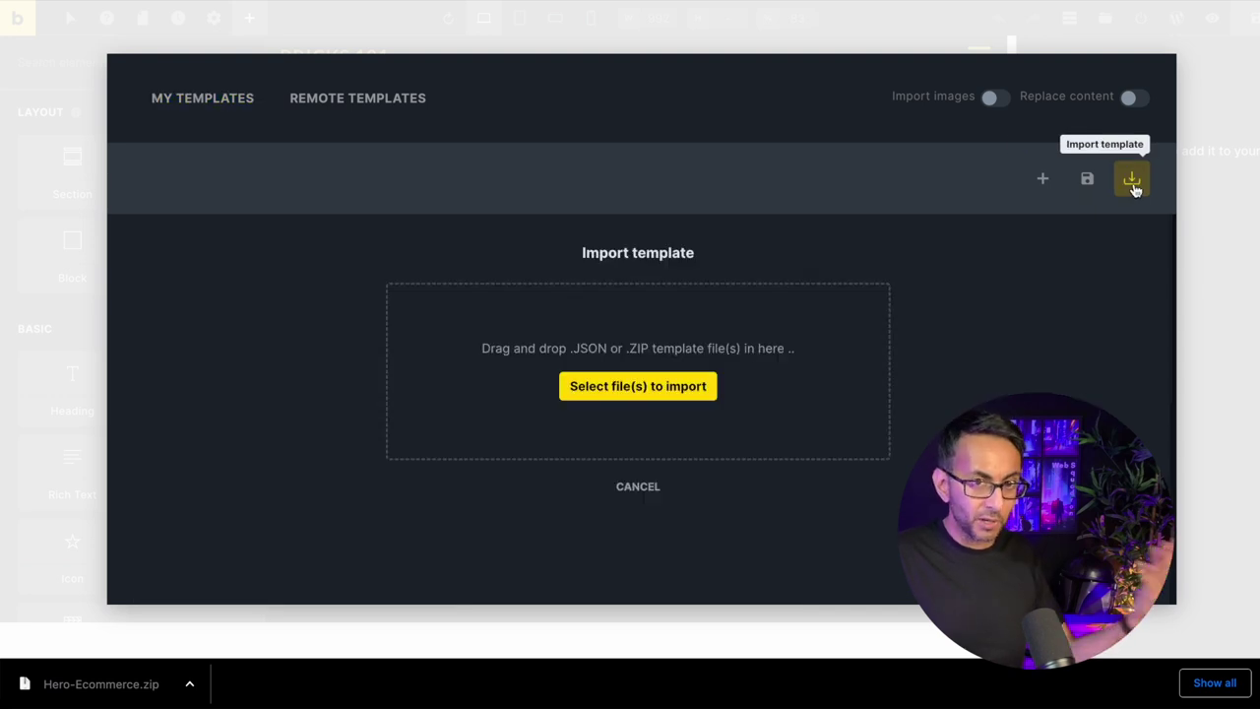
pyautogui.click(665, 388)
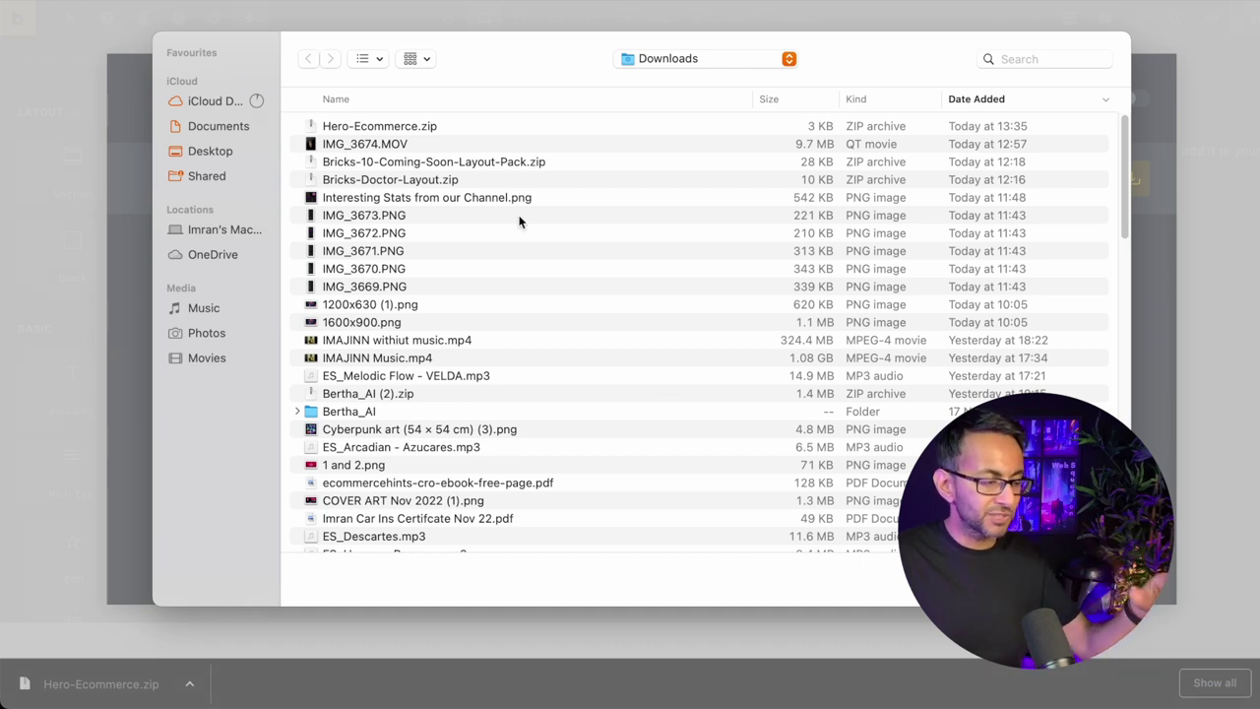
pyautogui.click(426, 183)
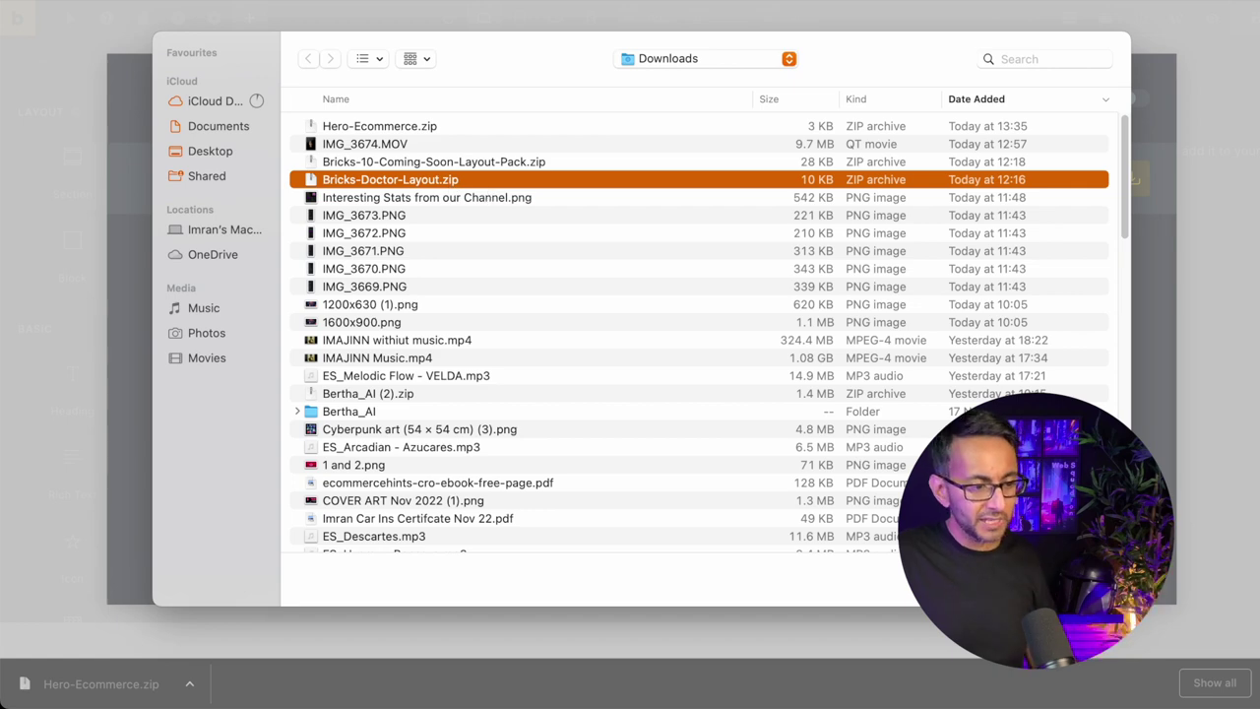
pyautogui.press('Return')
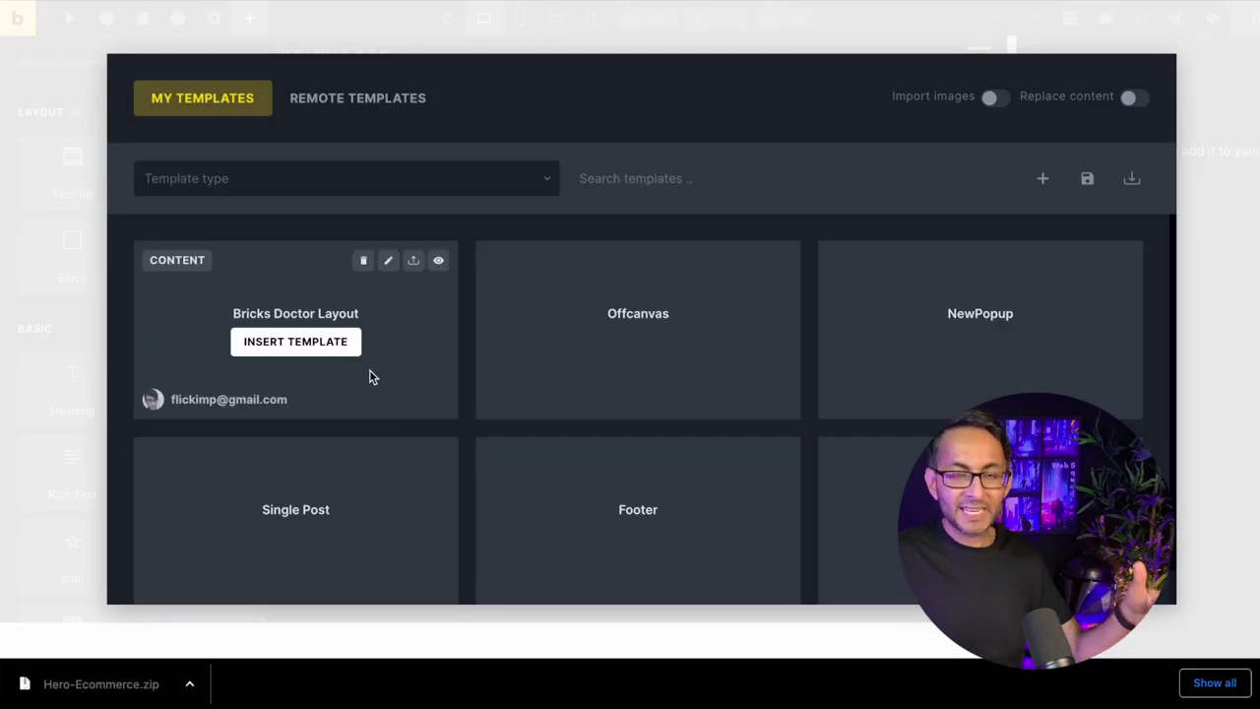
pyautogui.moveTo(439, 262)
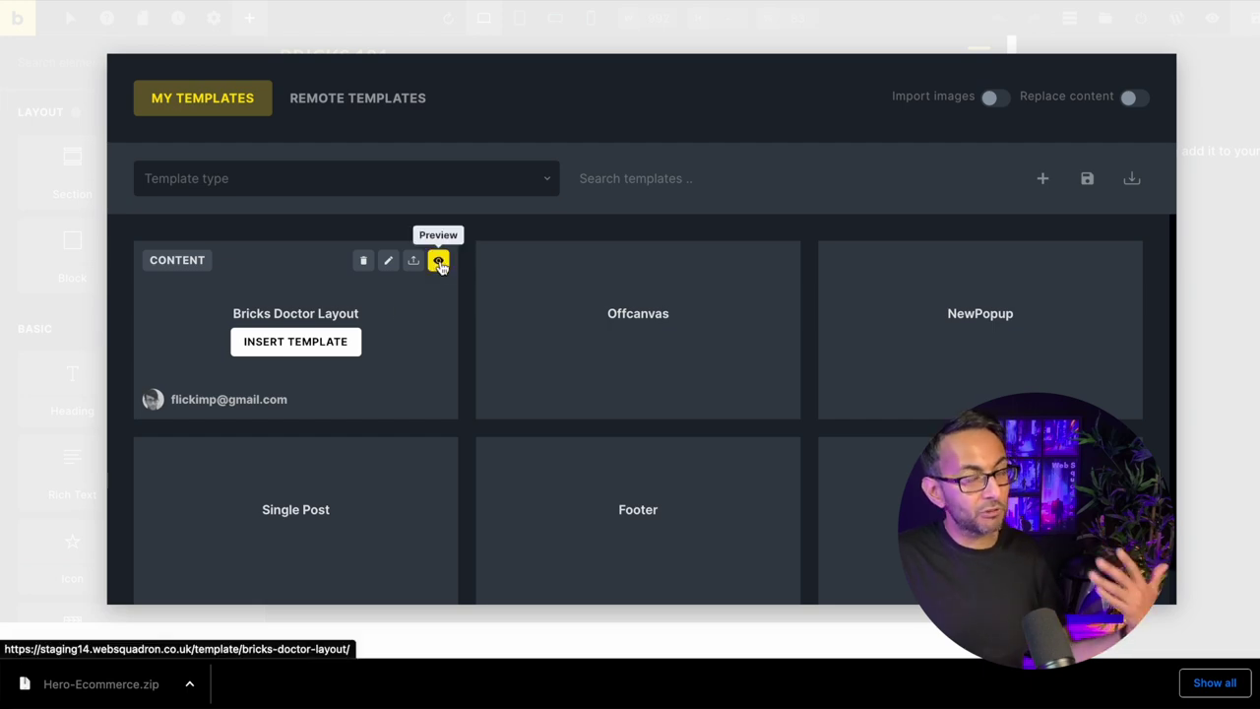
# Step: Preview the Bricks Doctor Layout template and scroll through its full medical page
pyautogui.click(440, 264)
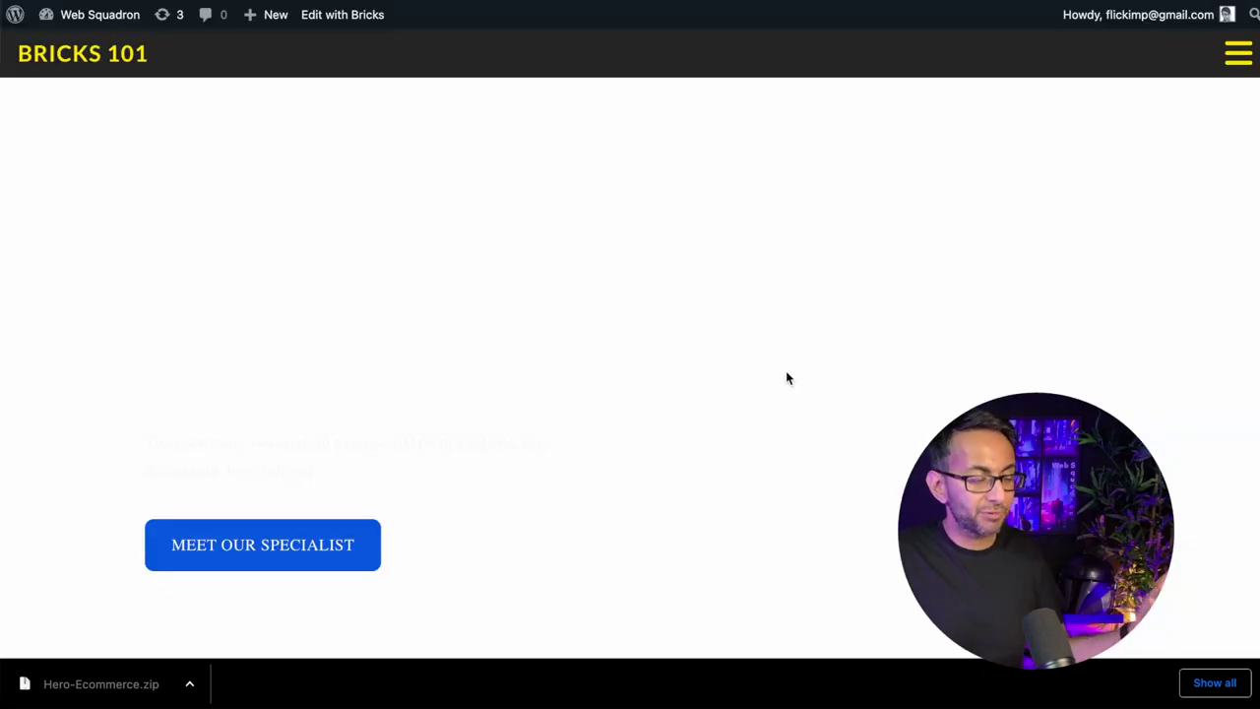
pyautogui.scroll(-5, 786, 370)
pyautogui.scroll(-2, 631, 355)
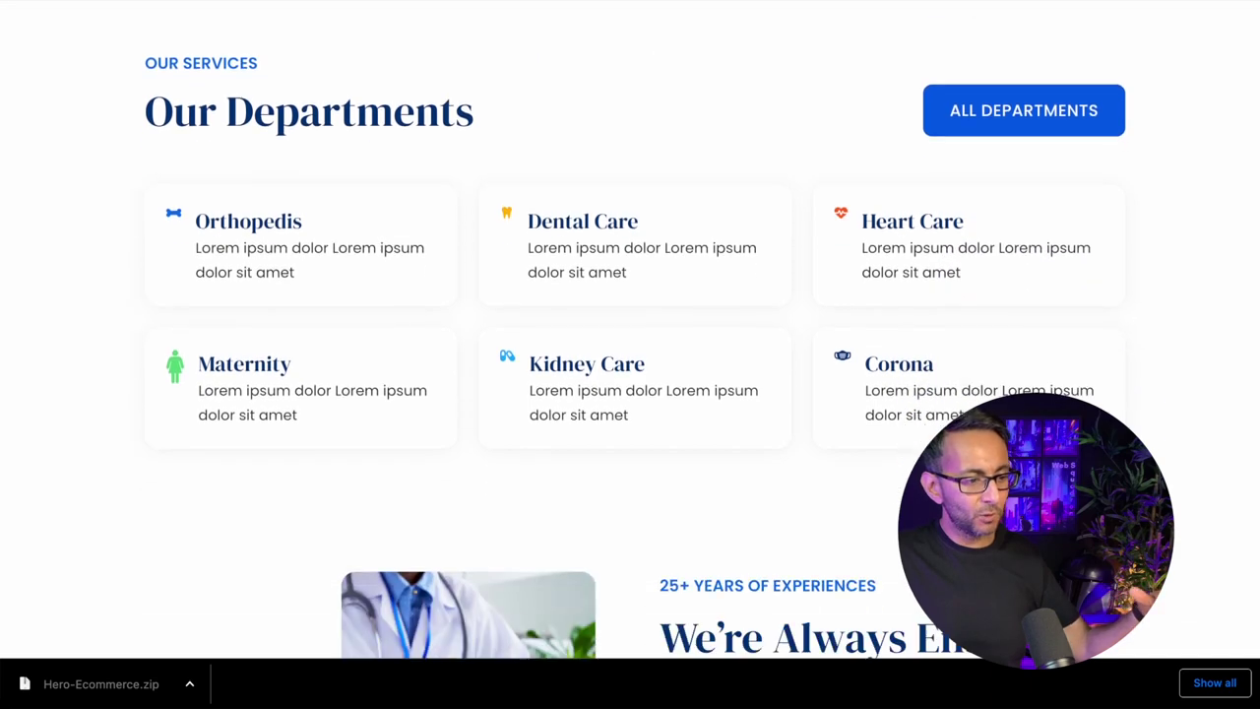
pyautogui.scroll(-2, 630, 354)
pyautogui.scroll(-3, 630, 354)
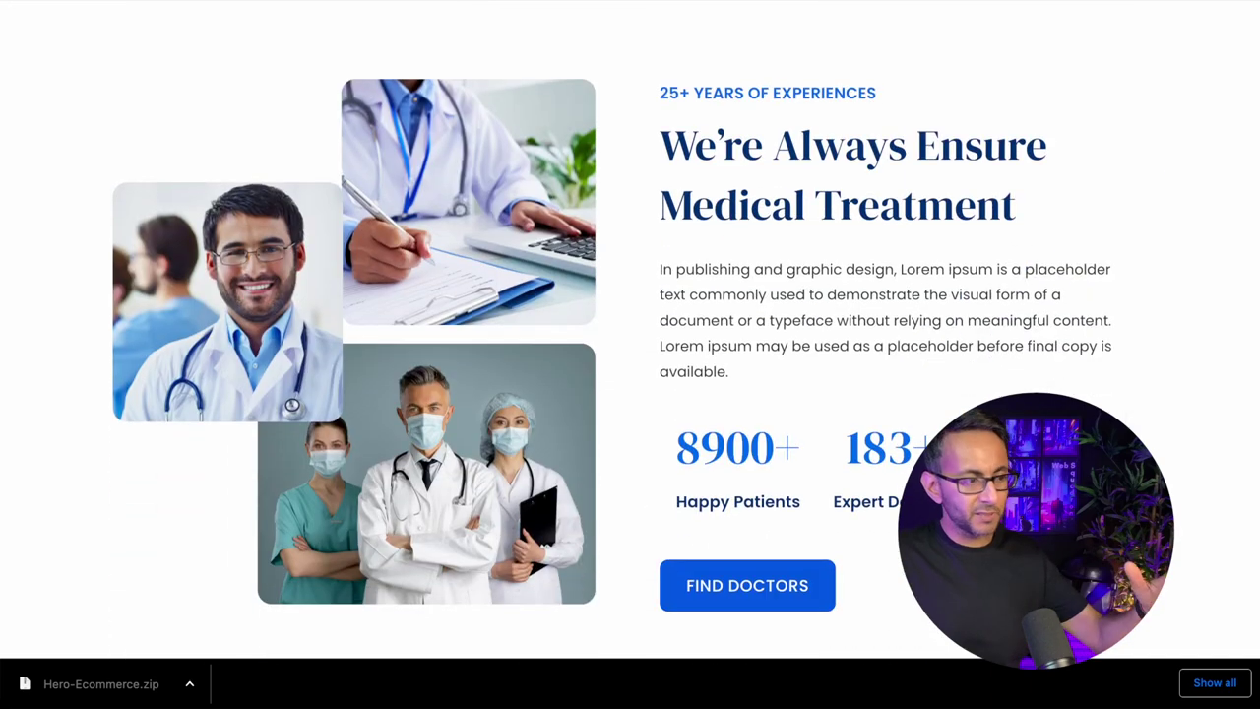
pyautogui.scroll(-1, 630, 355)
pyautogui.scroll(-6, 631, 354)
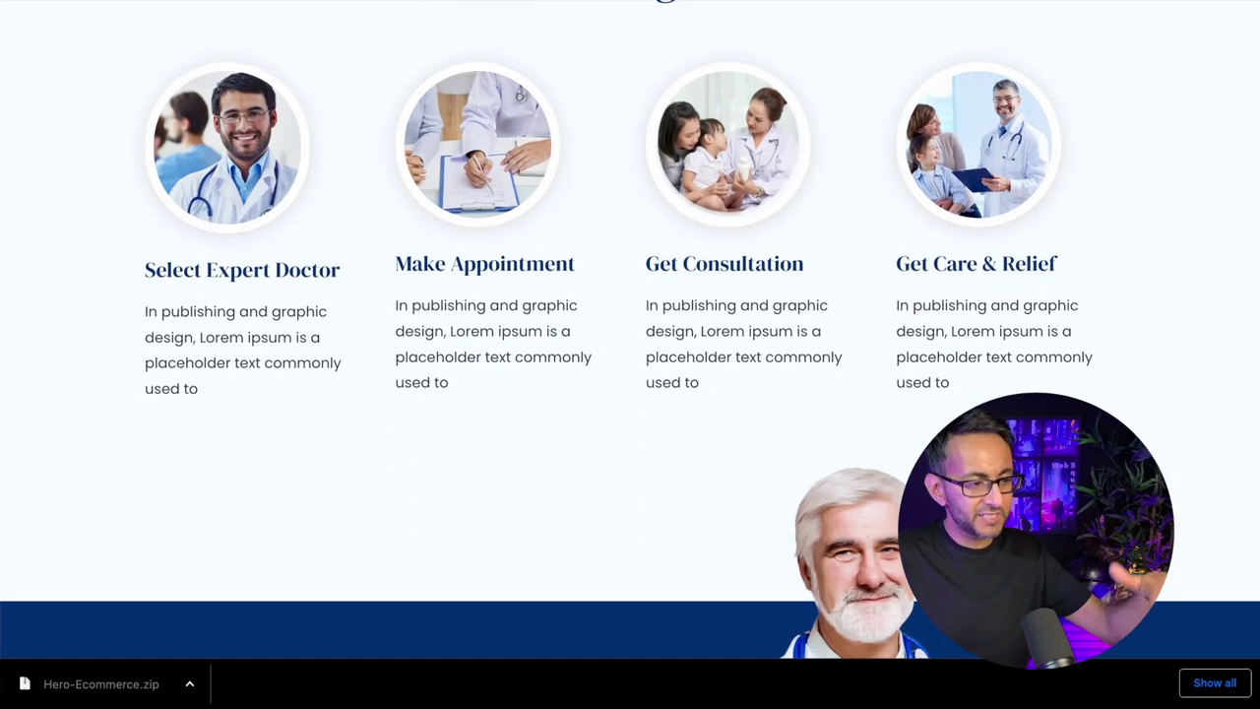
pyautogui.scroll(-3, 631, 354)
pyautogui.scroll(4, 630, 354)
pyautogui.scroll(-3, 630, 355)
pyautogui.scroll(-2, 630, 354)
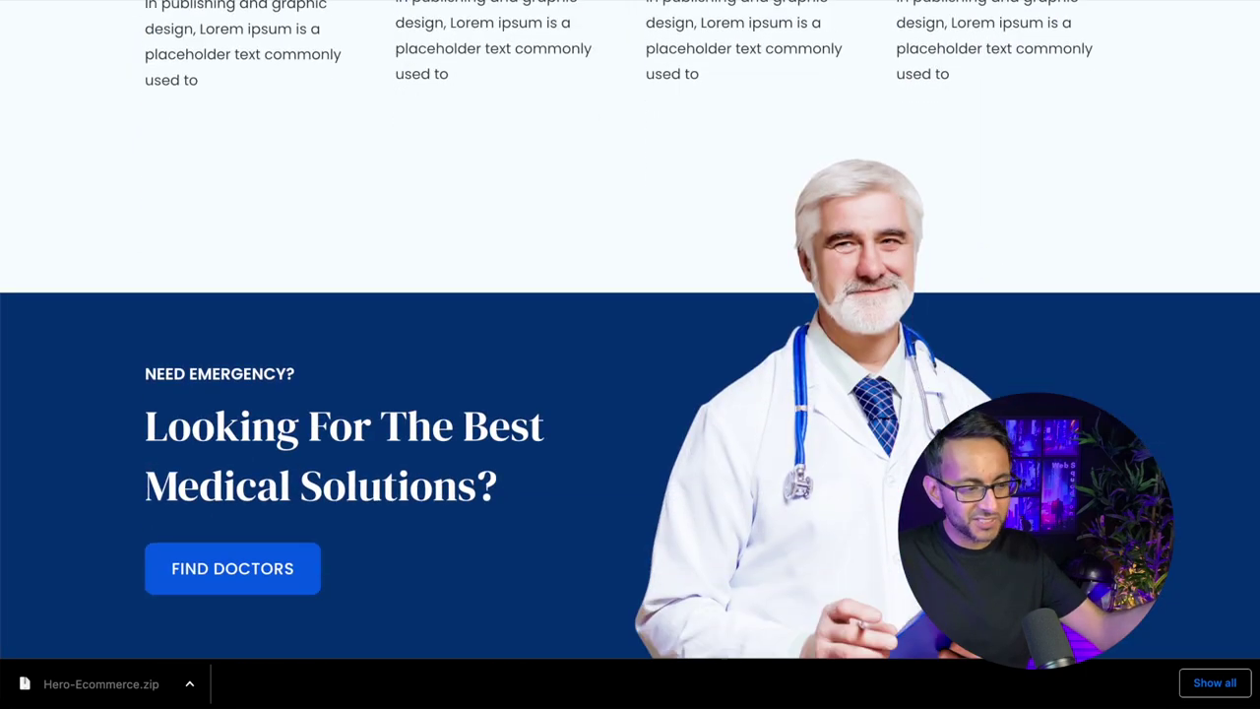
pyautogui.scroll(-2, 630, 354)
pyautogui.scroll(-5, 630, 355)
pyautogui.scroll(3, 630, 354)
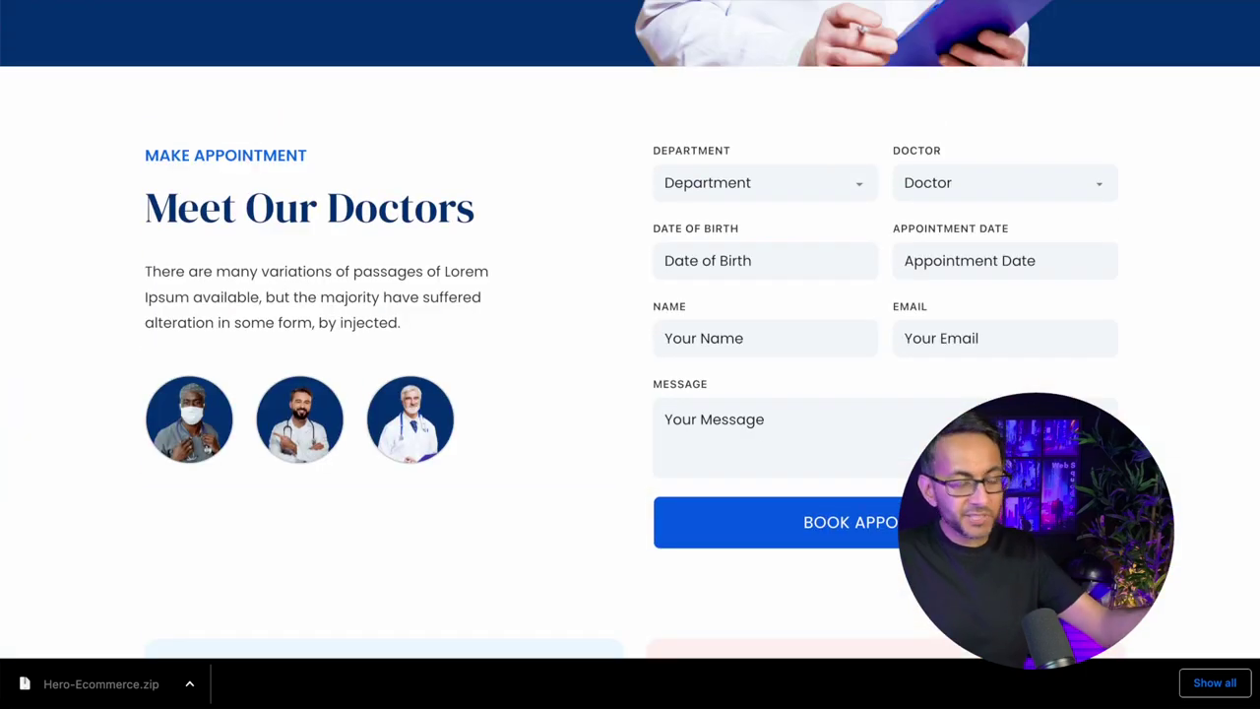
pyautogui.scroll(5, 630, 354)
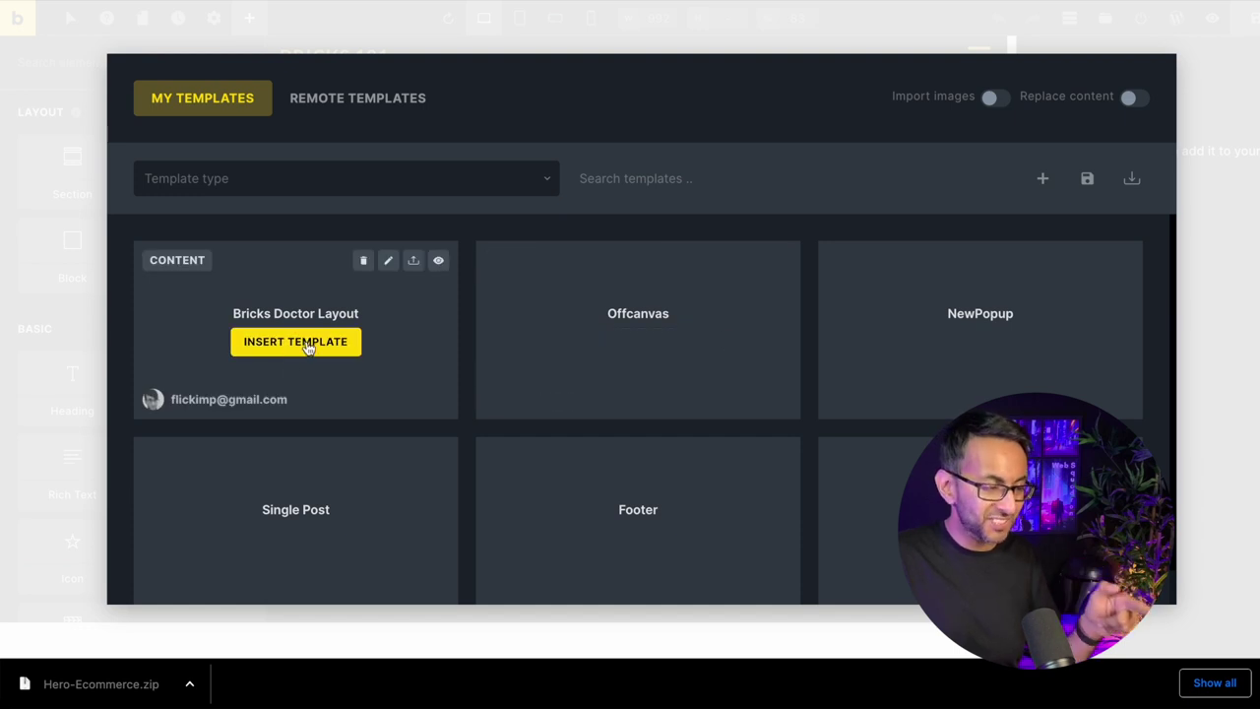
# Step: Insert the Bricks Doctor Layout template and set a photo background on its HERO section
pyautogui.click(308, 345)
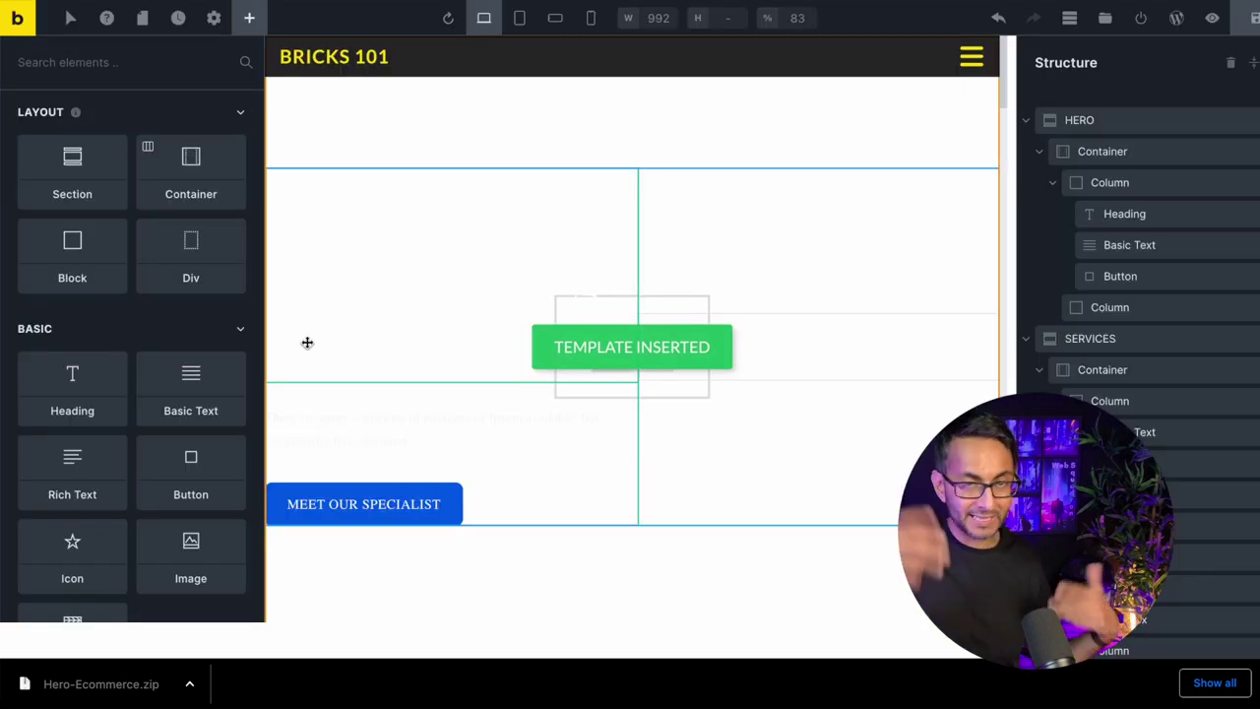
pyautogui.moveTo(1002, 99); pyautogui.dragTo(1017, 207)
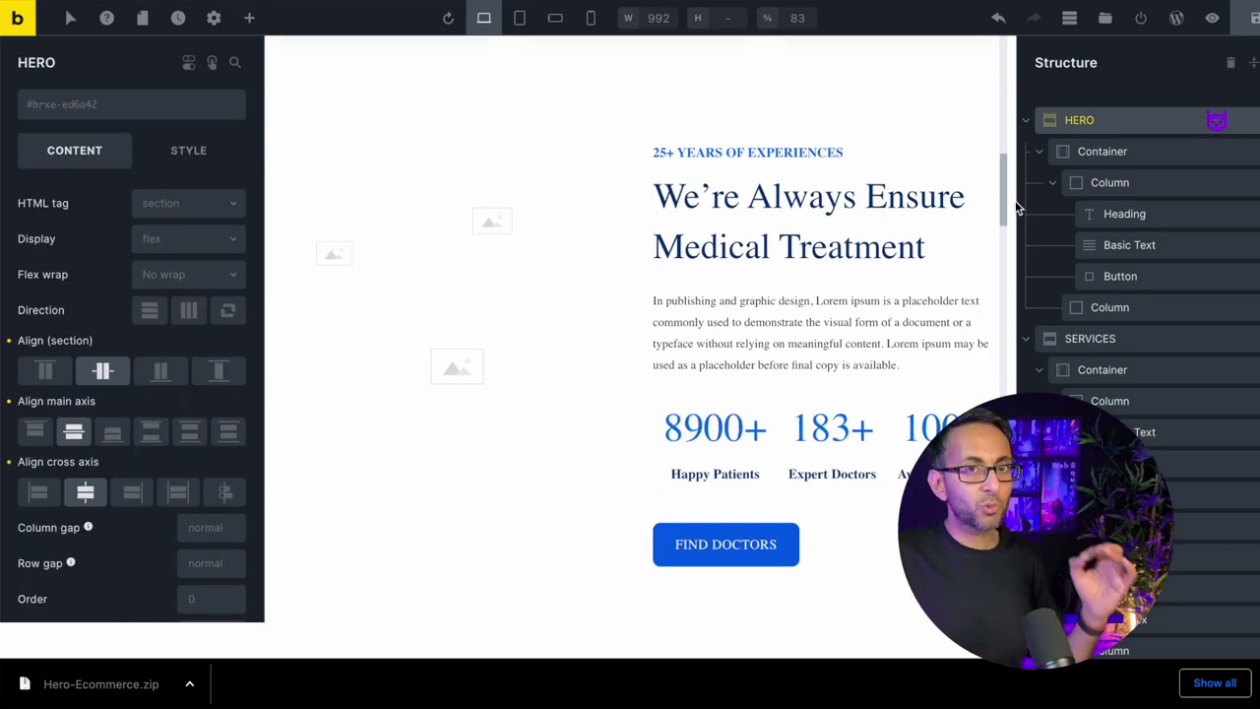
pyautogui.moveTo(1017, 207)
pyautogui.mouseDown()
pyautogui.moveTo(1018, 325)
pyautogui.moveTo(995, 113)
pyautogui.moveTo(1034, 0)
pyautogui.mouseUp()
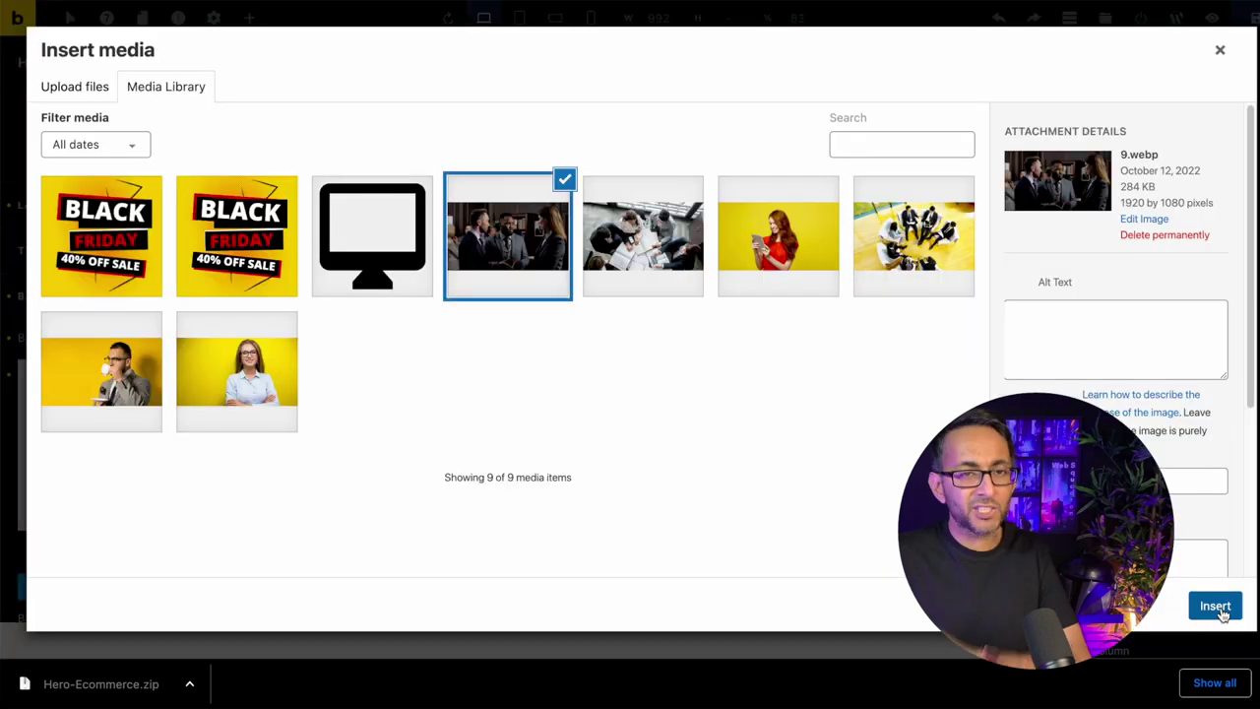
pyautogui.click(1213, 606)
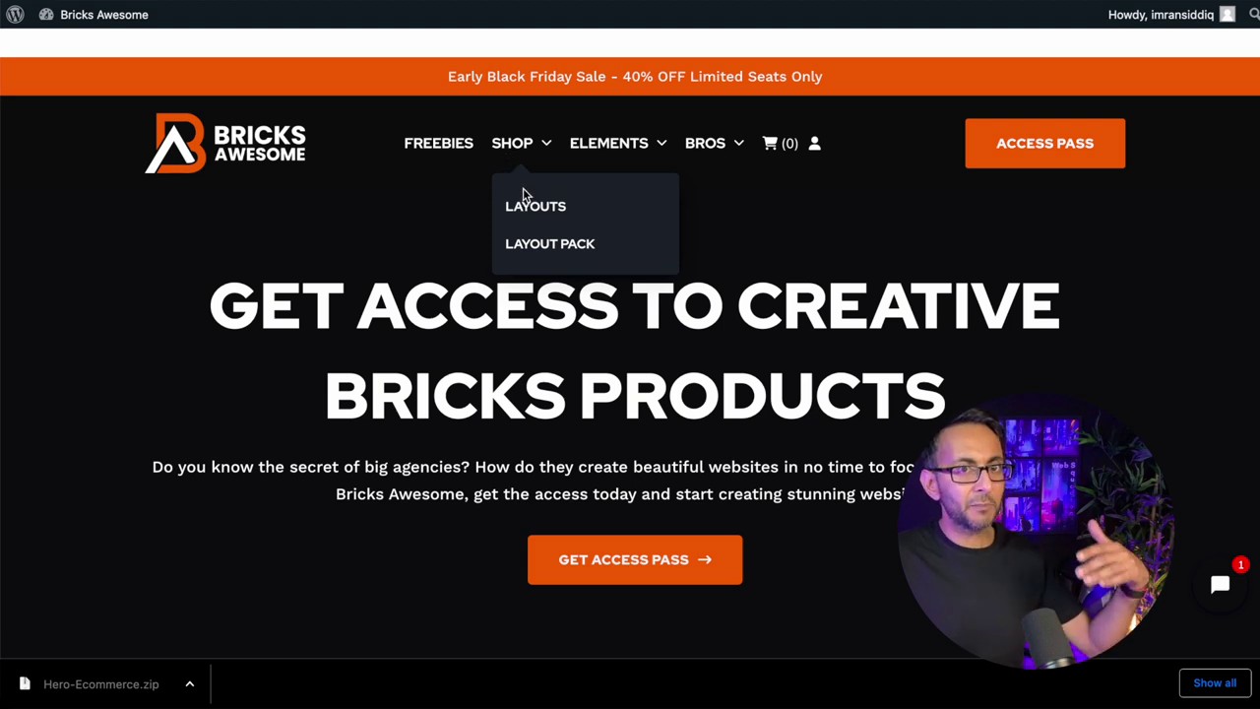
# Step: Open the Bricks 10 Coming Soon product from the Layout Pack listing
pyautogui.click(557, 248)
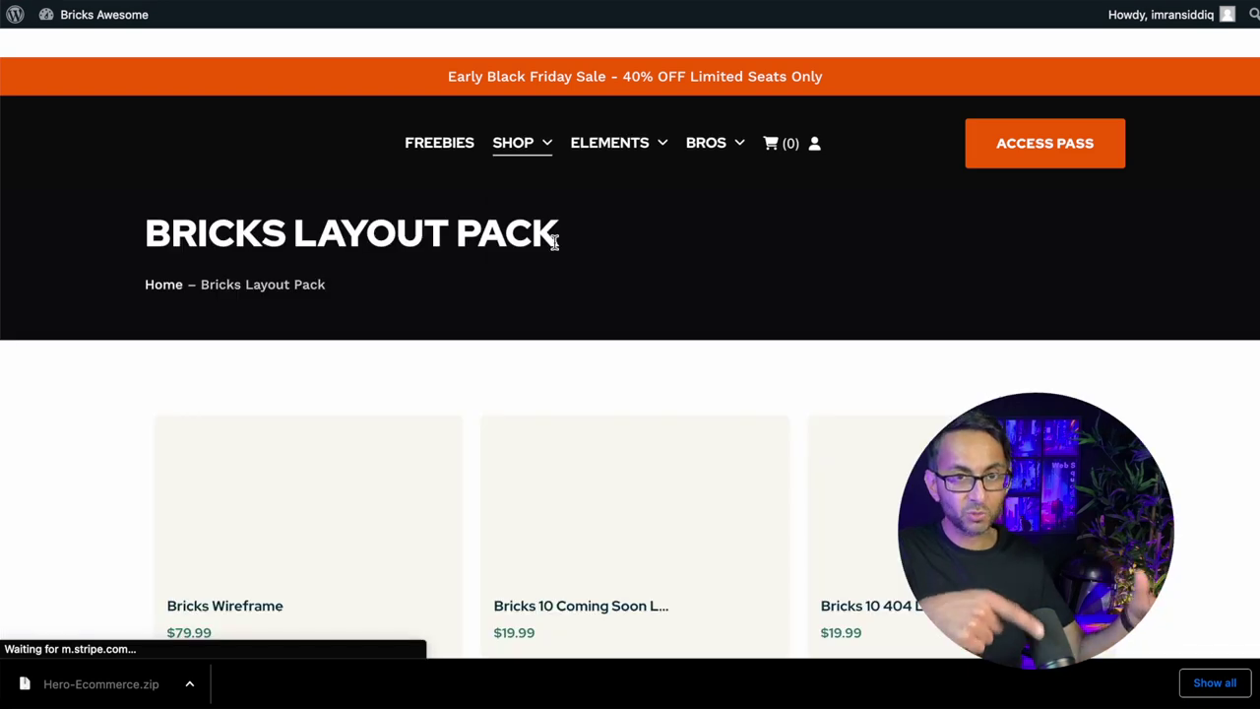
pyautogui.scroll(-1, 596, 284)
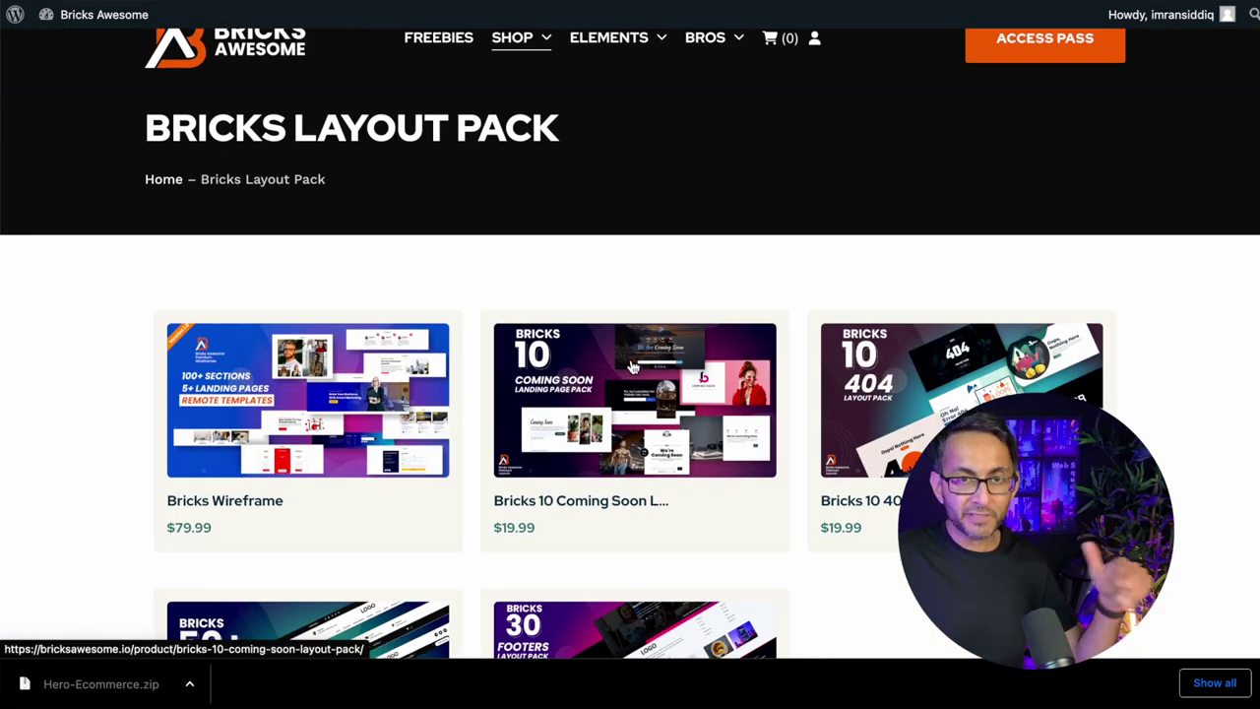
pyautogui.scroll(-2, 714, 471)
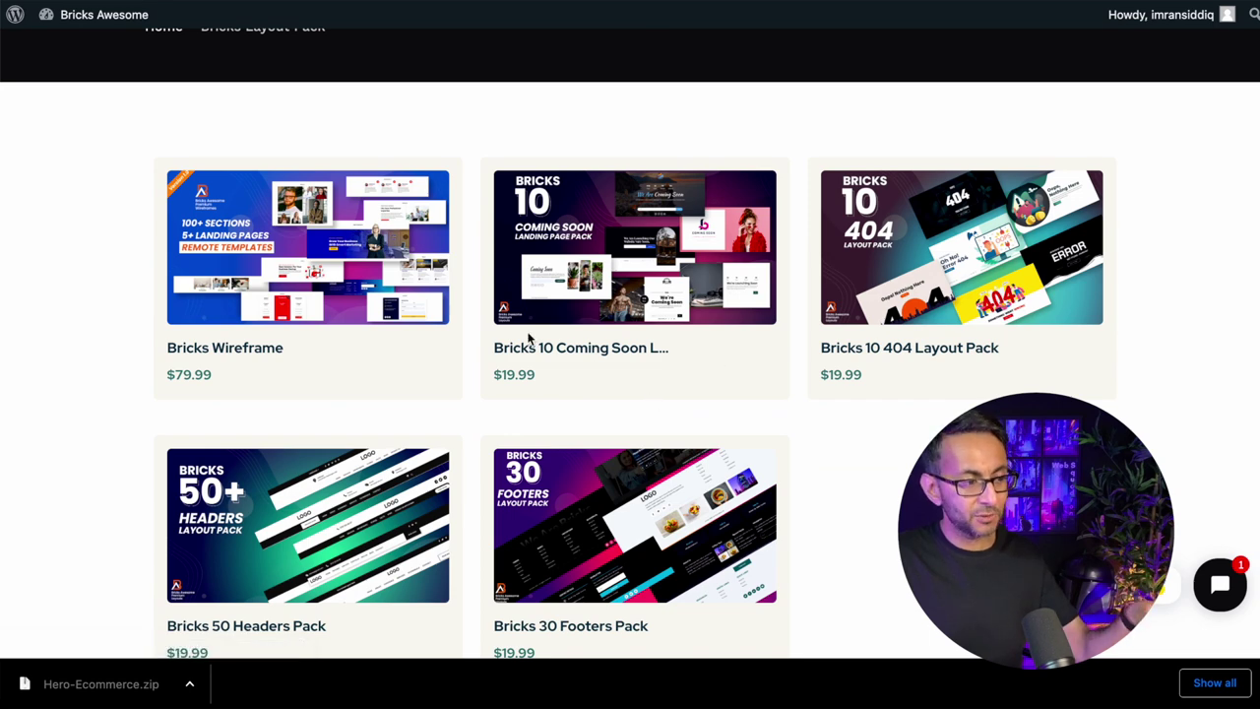
pyautogui.click(609, 284)
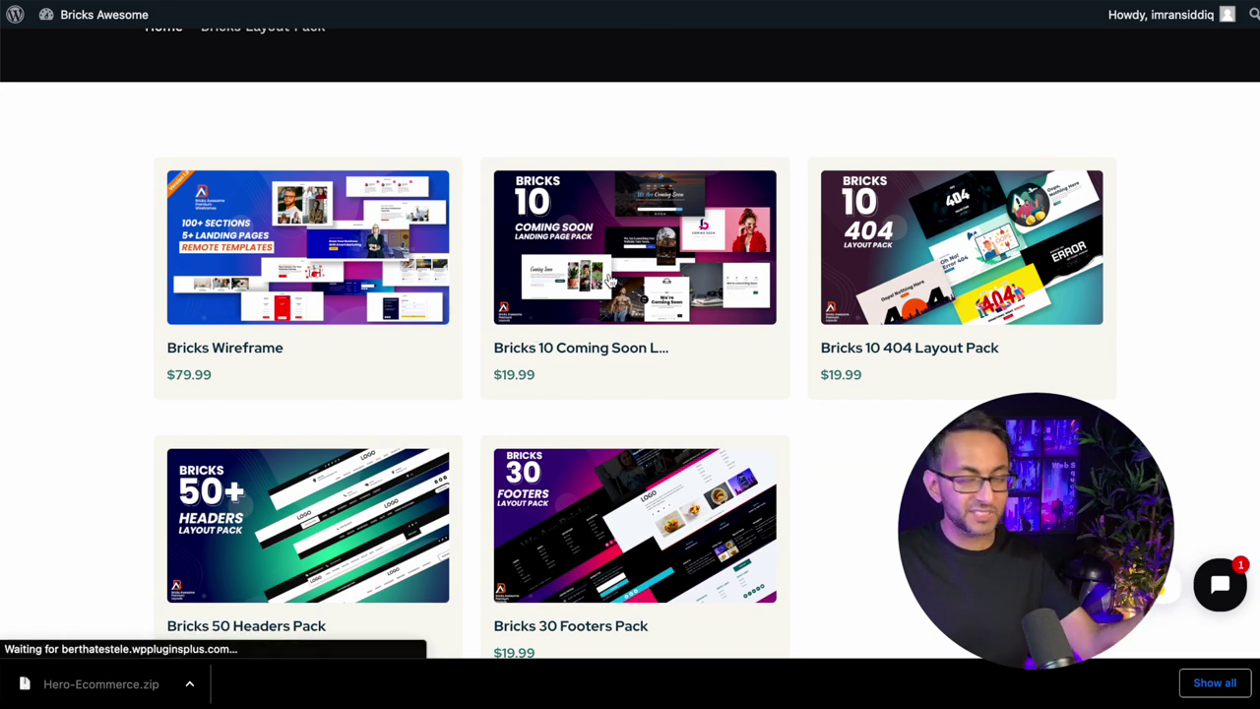
pyautogui.scroll(-1, 591, 566)
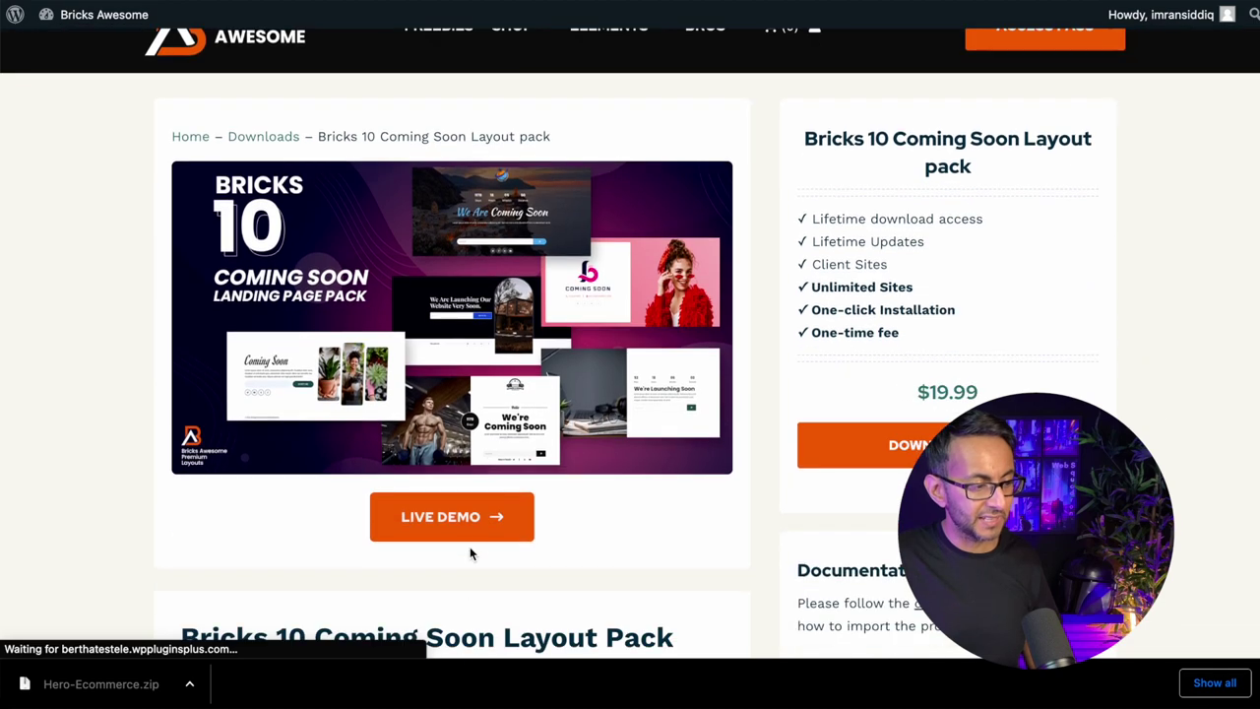
# Step: View the pack's live demo and scroll through its coming soon page designs
pyautogui.click(472, 531)
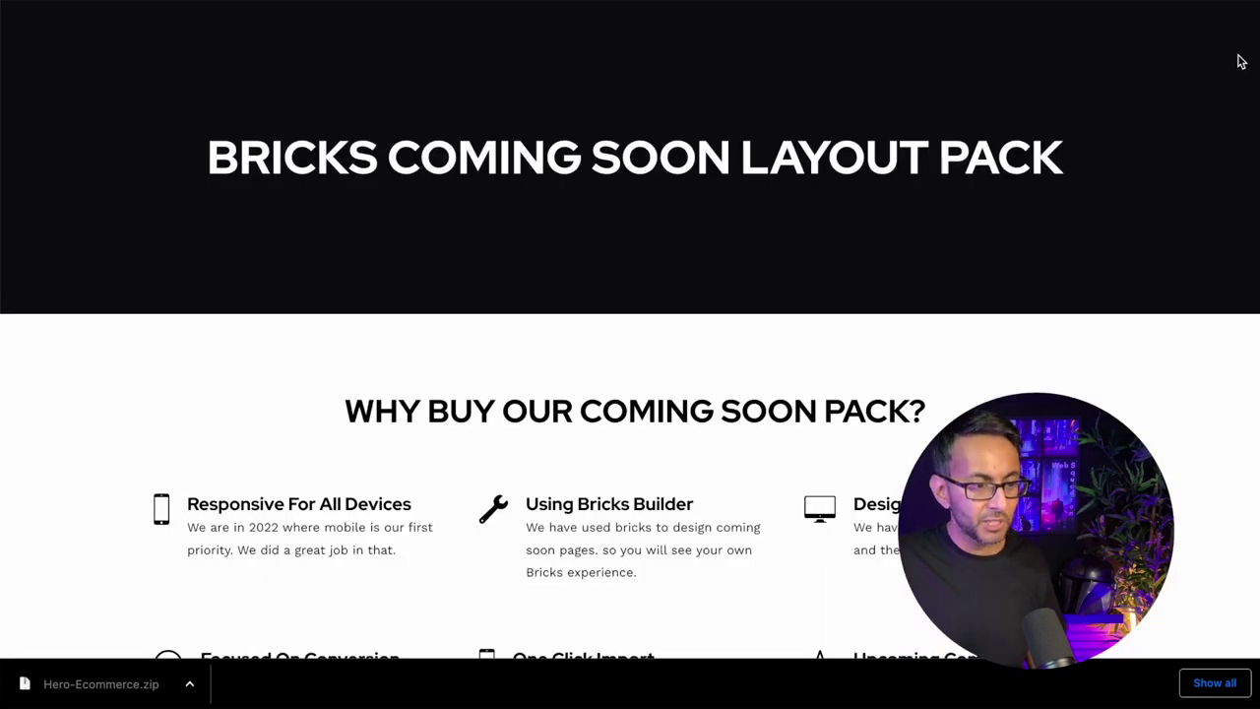
pyautogui.scroll(-1, 630, 394)
pyautogui.scroll(-4, 630, 394)
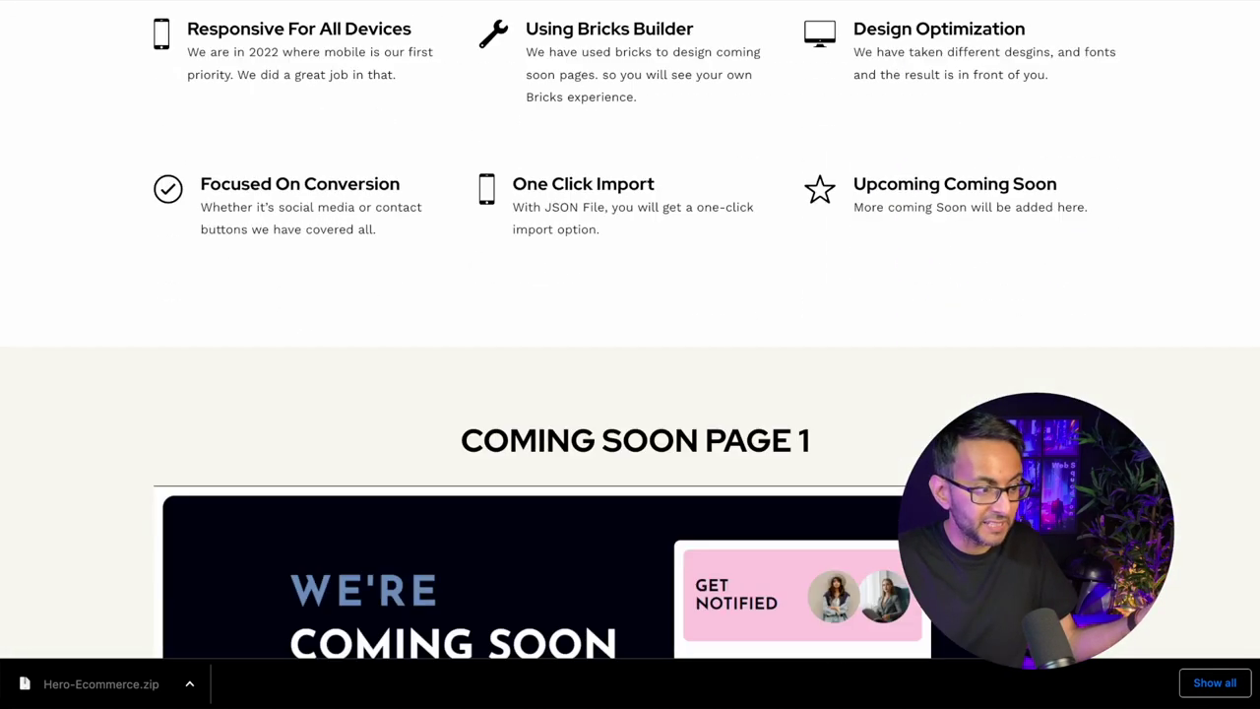
pyautogui.scroll(-5, 630, 394)
pyautogui.scroll(1, 631, 394)
pyautogui.scroll(-4, 611, 334)
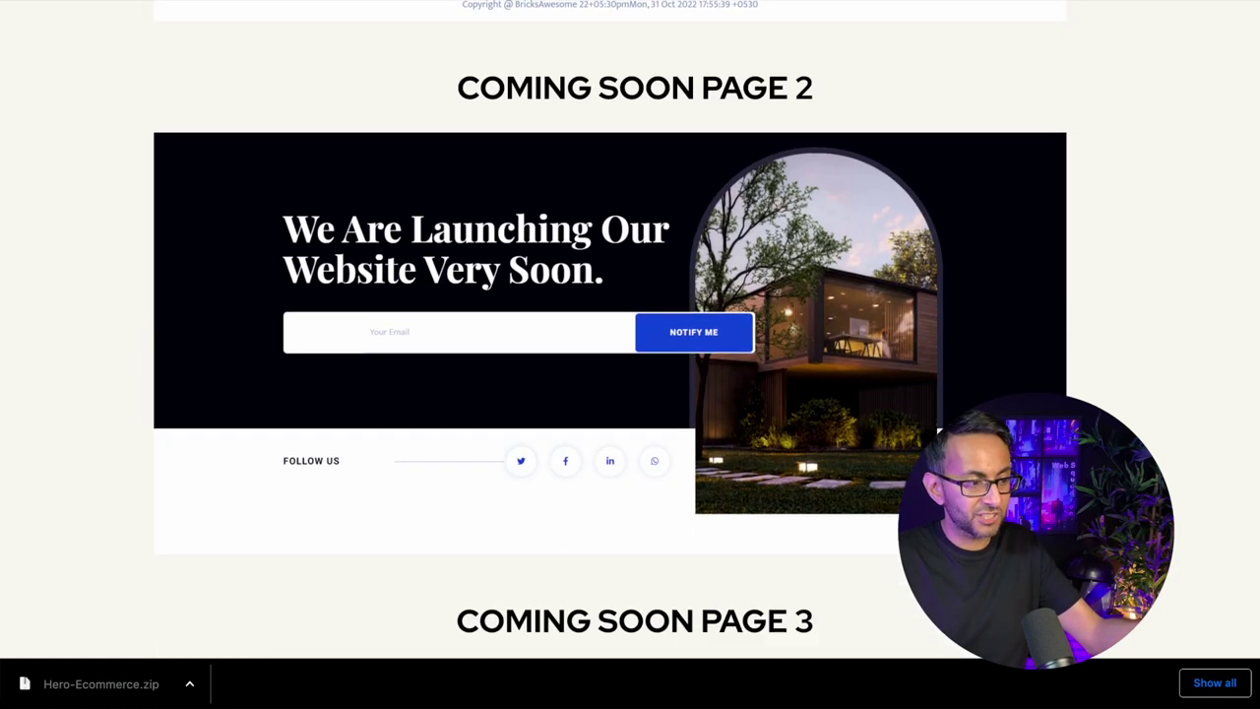
pyautogui.scroll(-1, 611, 335)
pyautogui.scroll(-5, 611, 330)
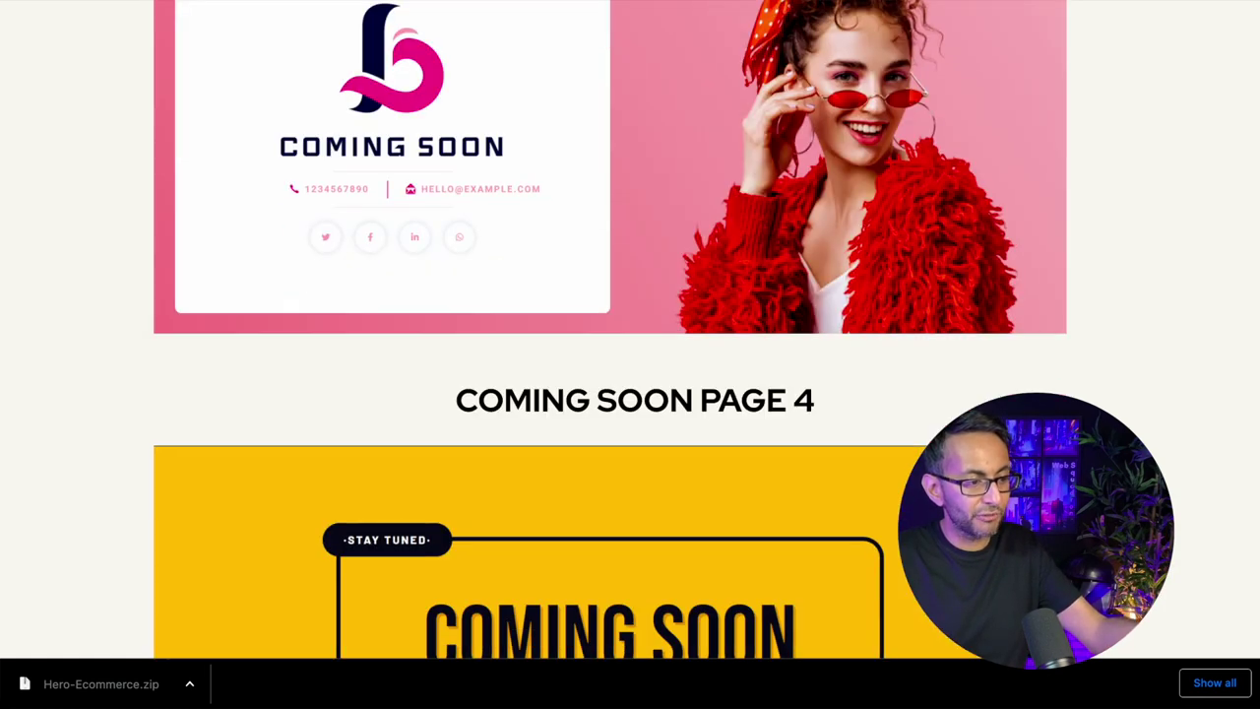
pyautogui.scroll(-1, 978, 324)
pyautogui.scroll(-3, 827, 450)
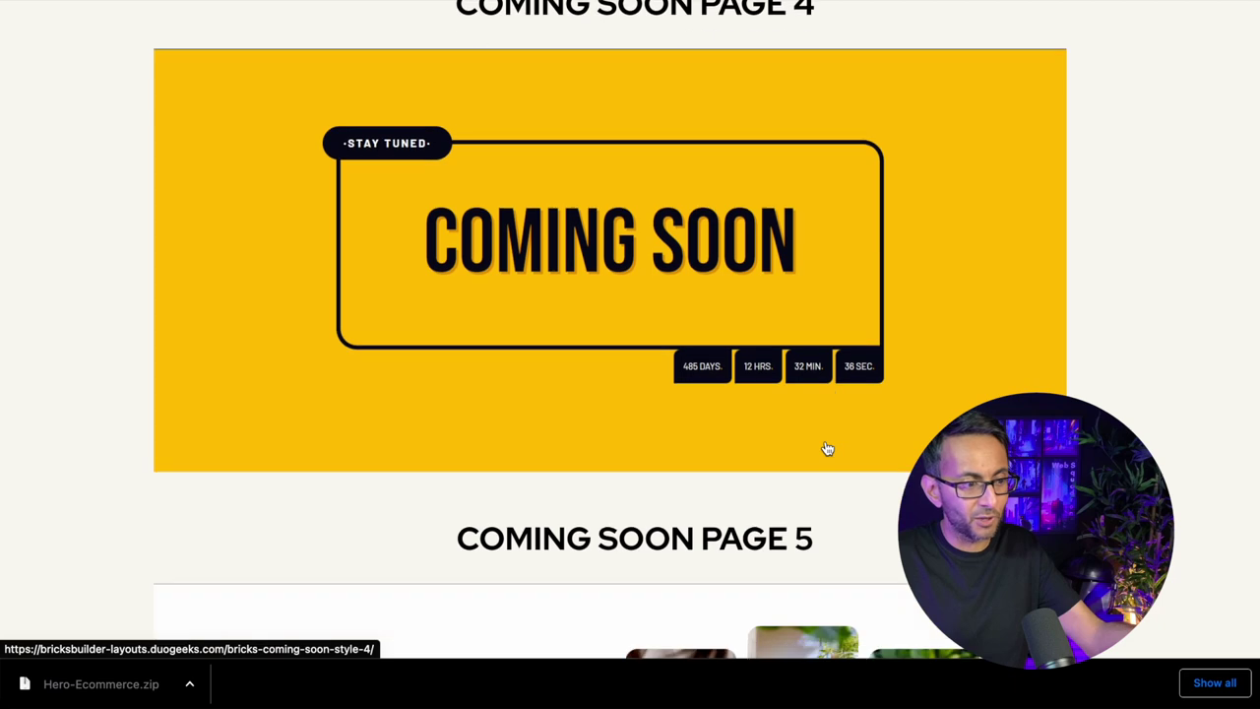
pyautogui.scroll(2, 764, 320)
pyautogui.scroll(1, 764, 321)
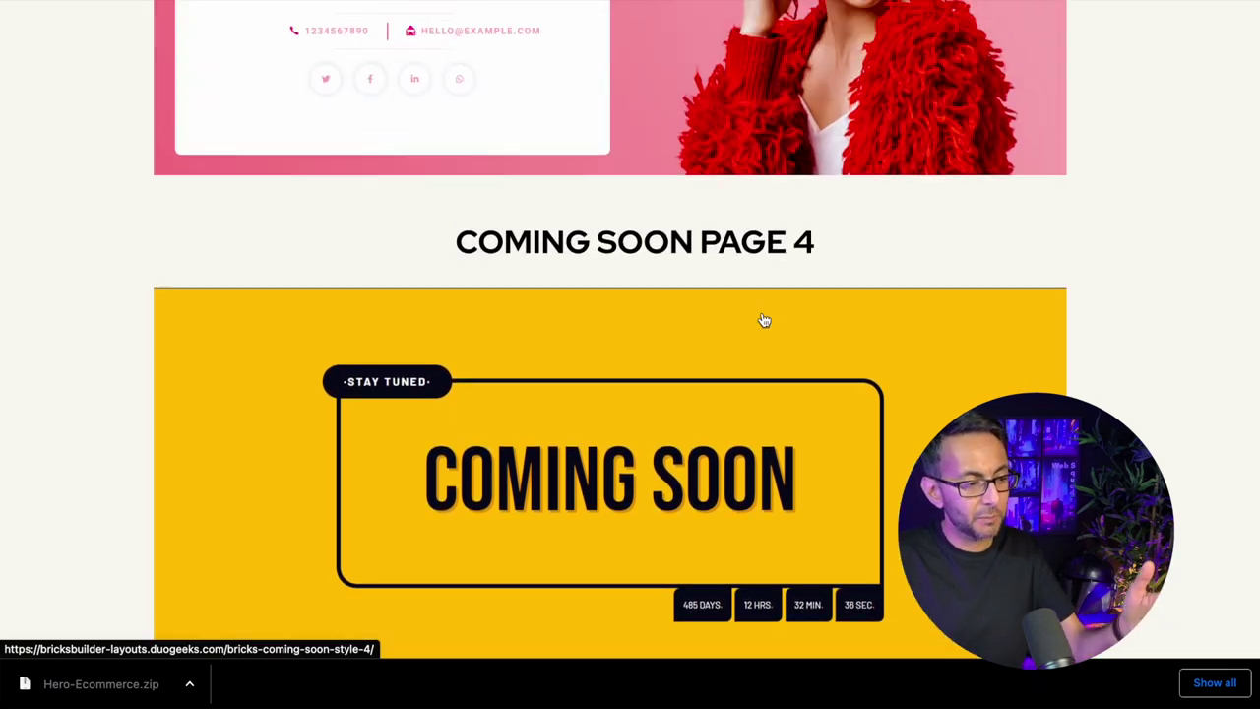
pyautogui.scroll(4, 764, 320)
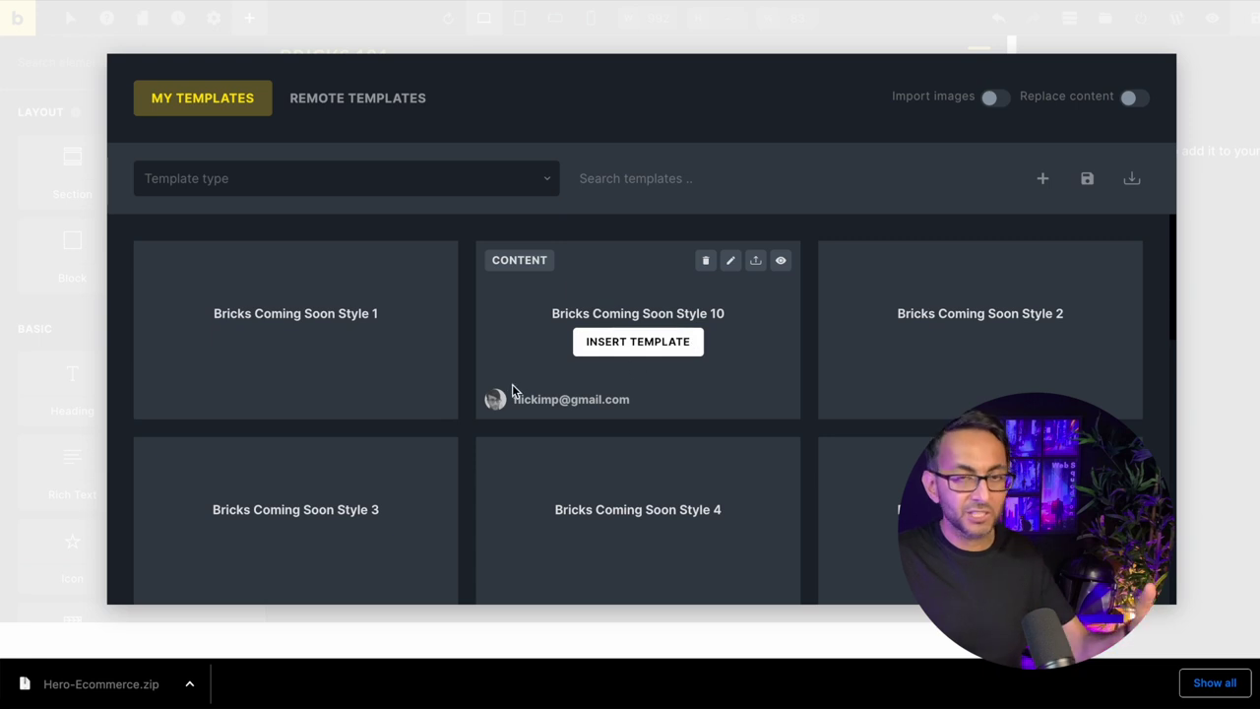
pyautogui.moveTo(638, 513)
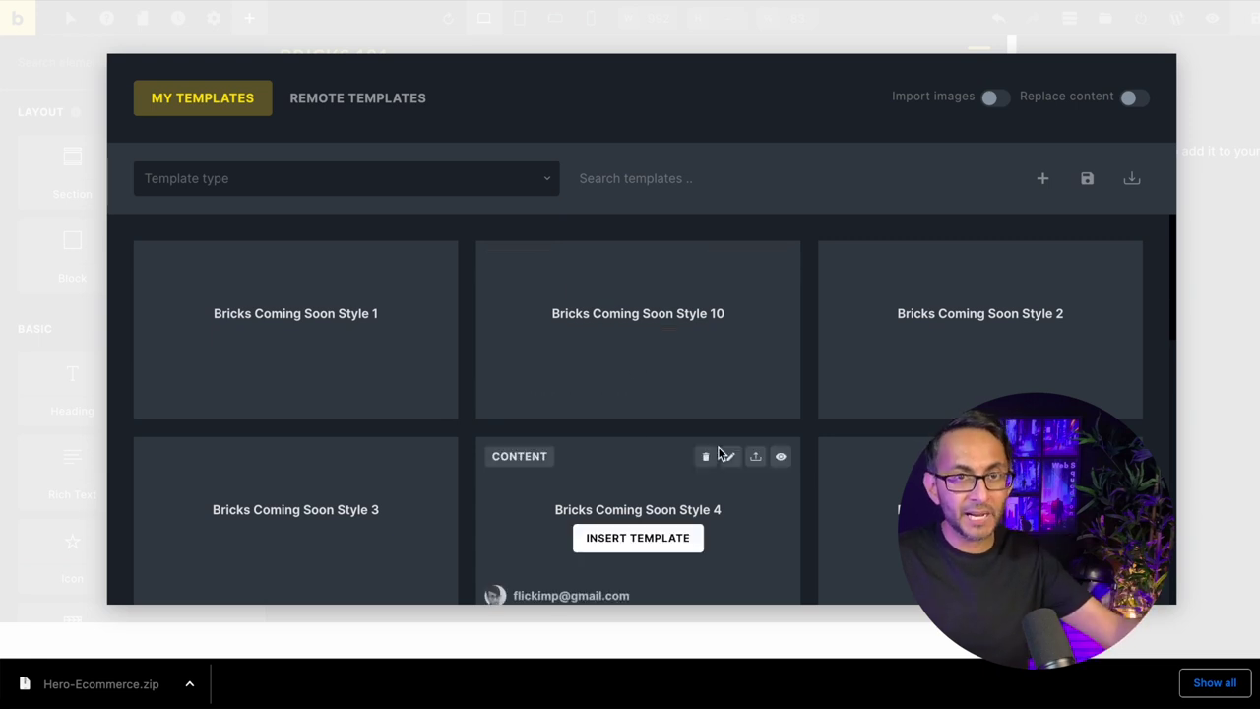
# Step: Preview Bricks Coming Soon Style 3 in My Templates, then insert it into the page
pyautogui.scroll(-3, 703, 439)
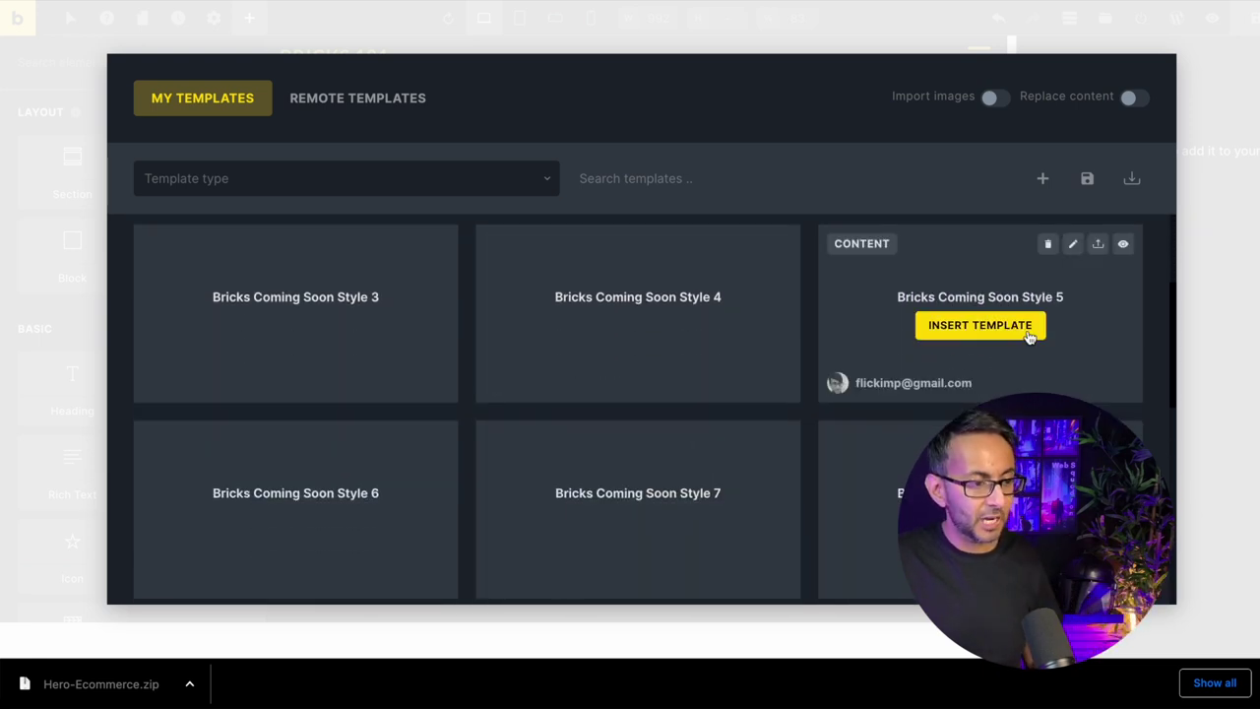
pyautogui.moveTo(296, 314)
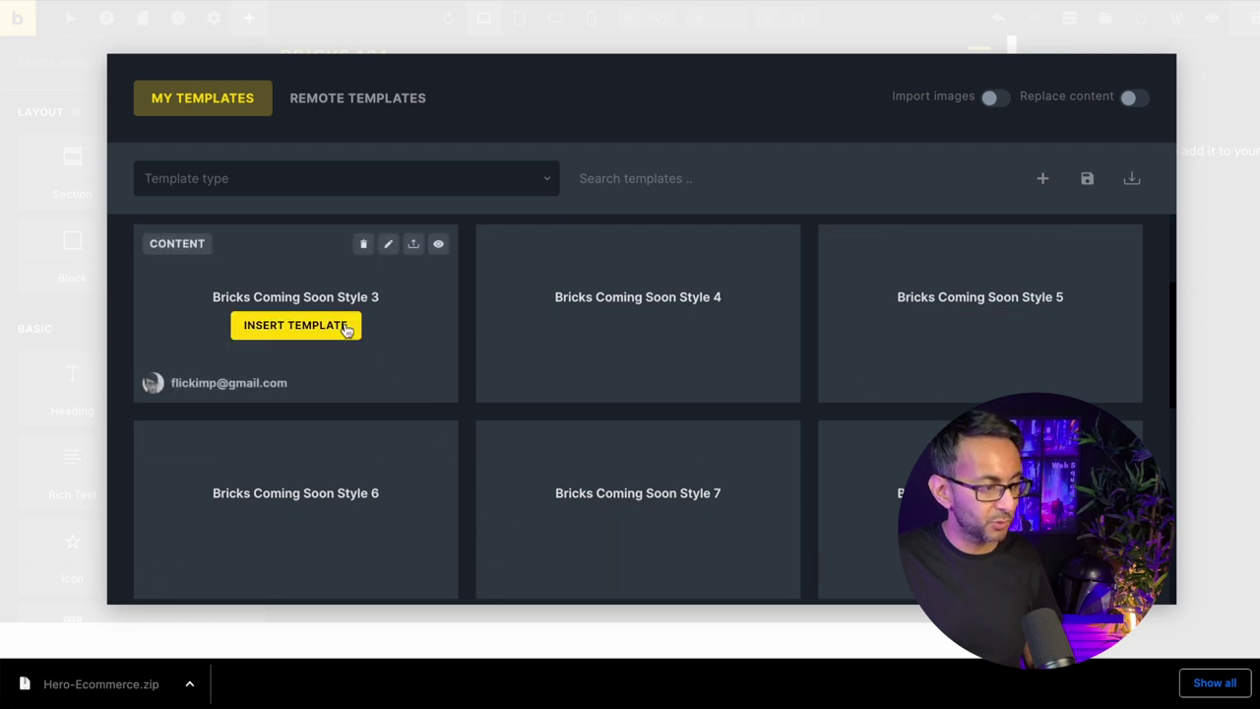
pyautogui.click(439, 243)
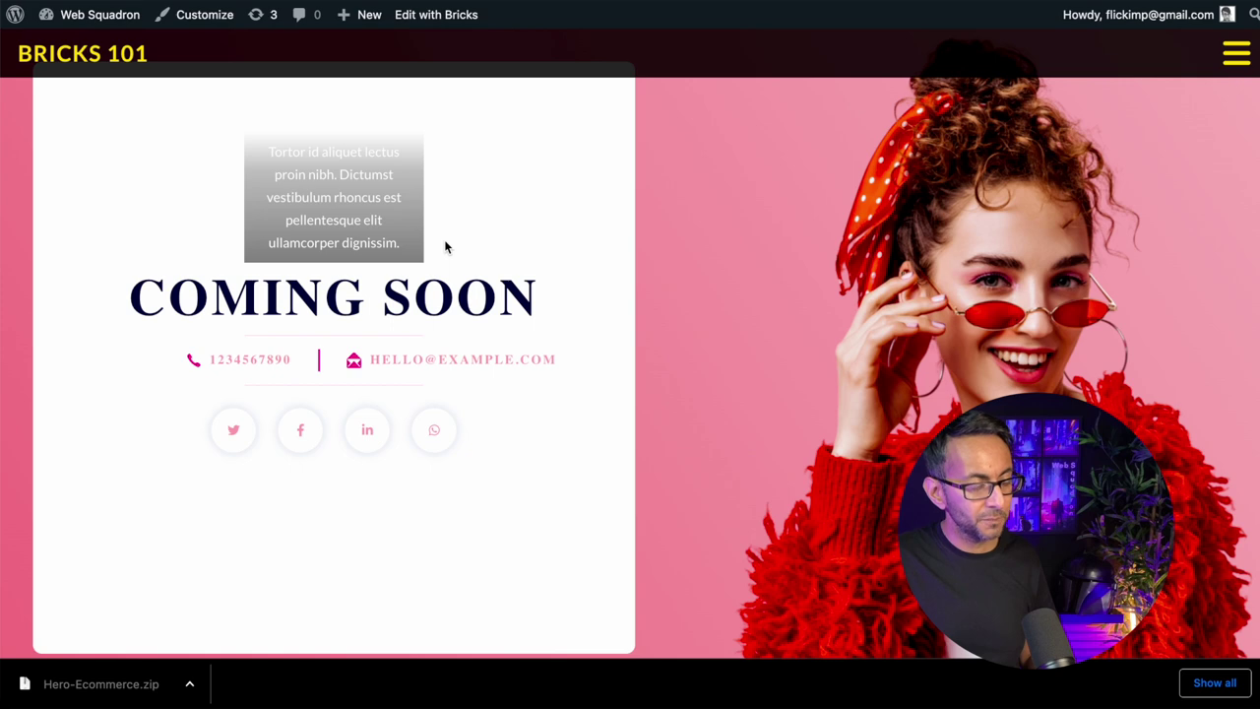
pyautogui.press('Escape')
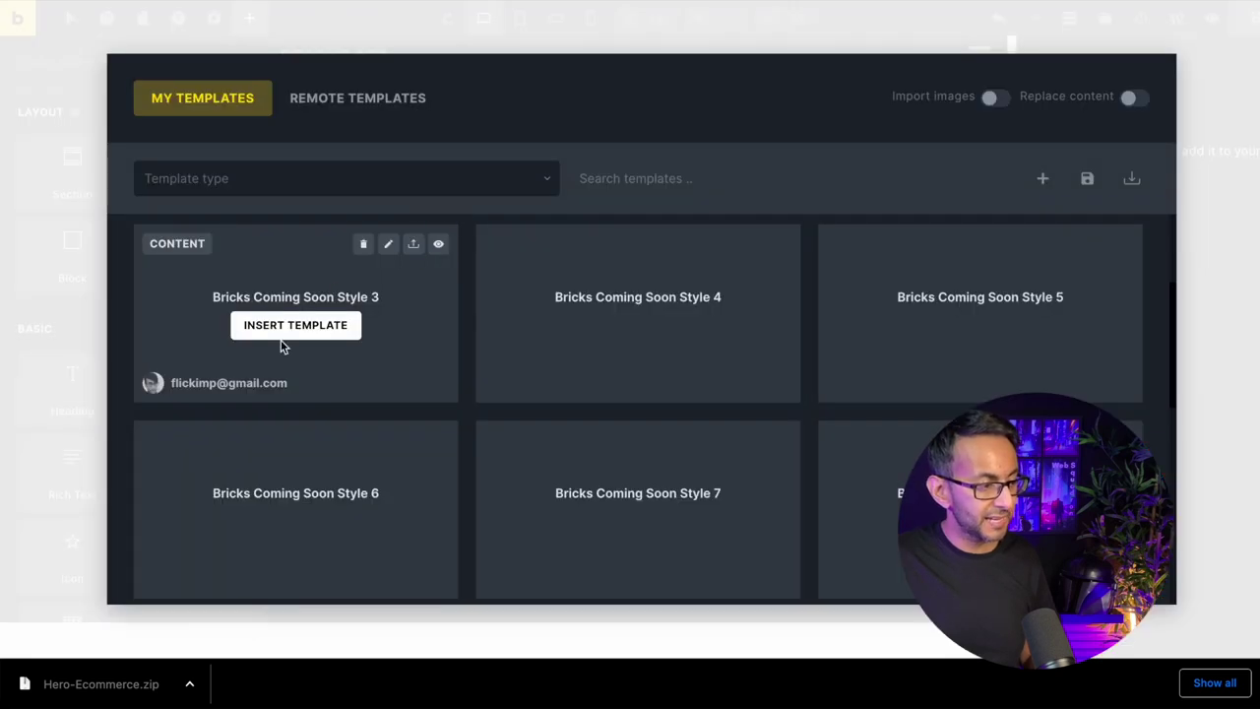
pyautogui.click(285, 330)
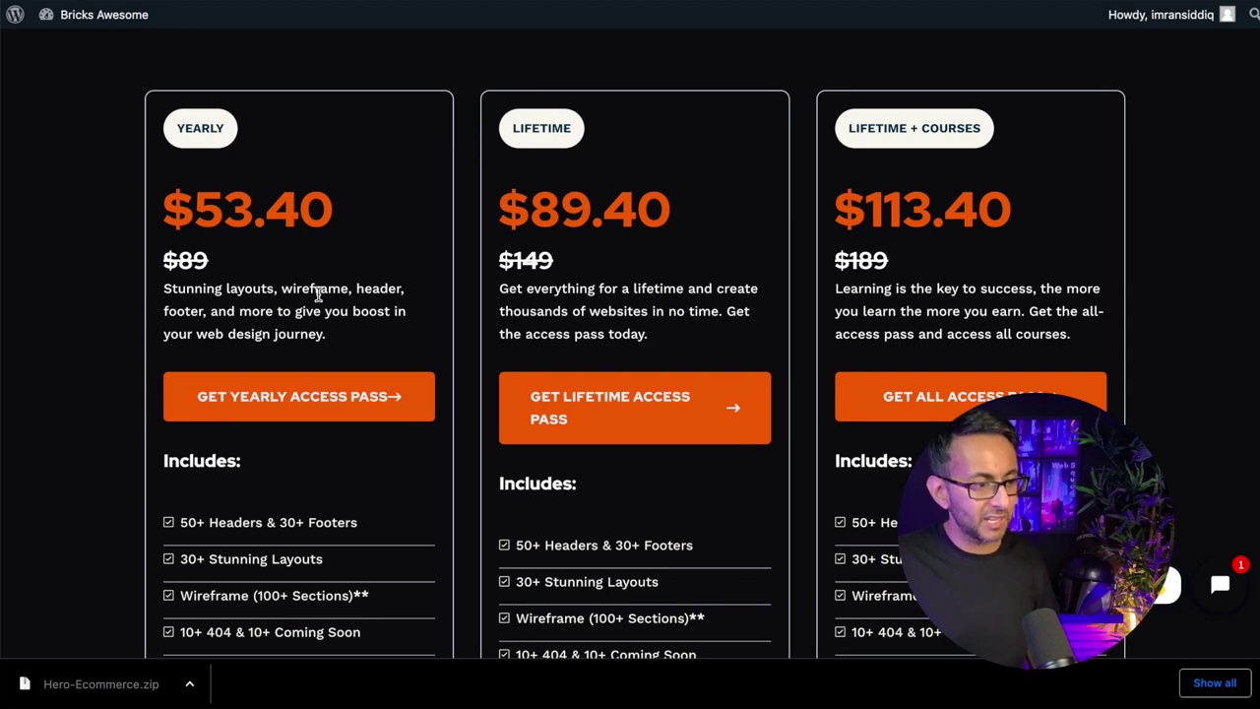
# Step: Scroll the Bricks Awesome site past the access pass pricing cards to the 40% off sale section
pyautogui.scroll(1, 318, 296)
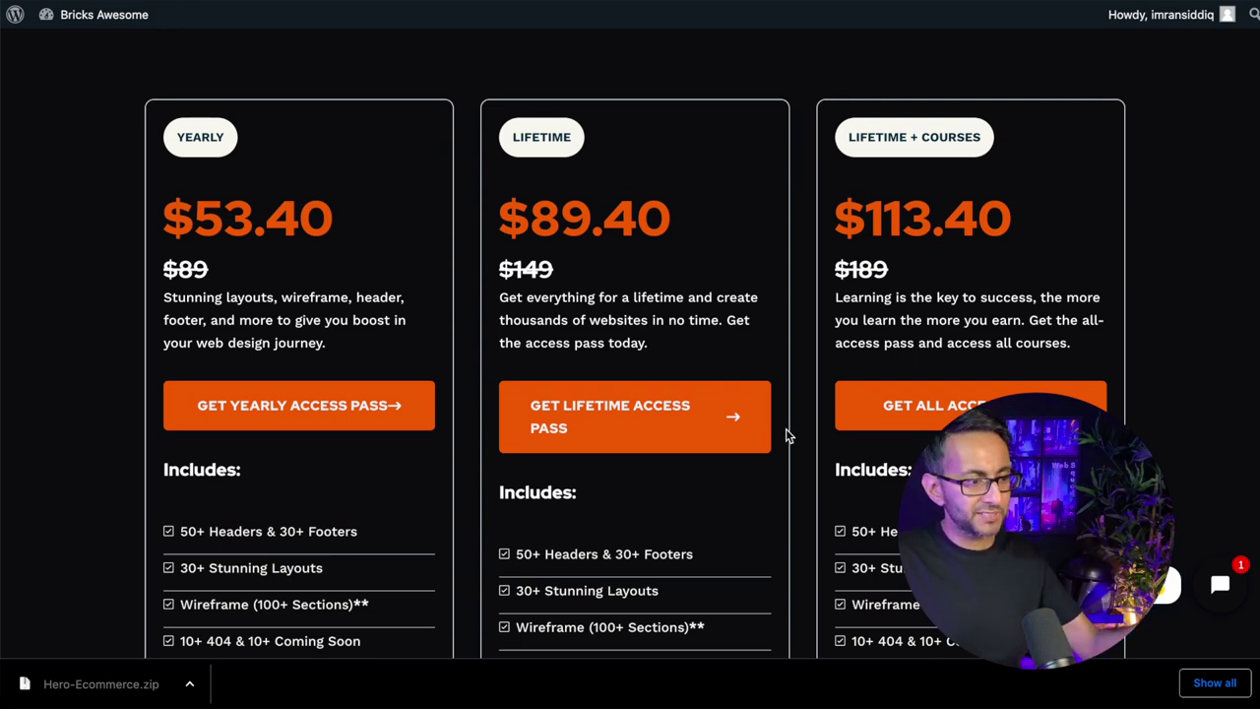
pyautogui.scroll(4, 785, 433)
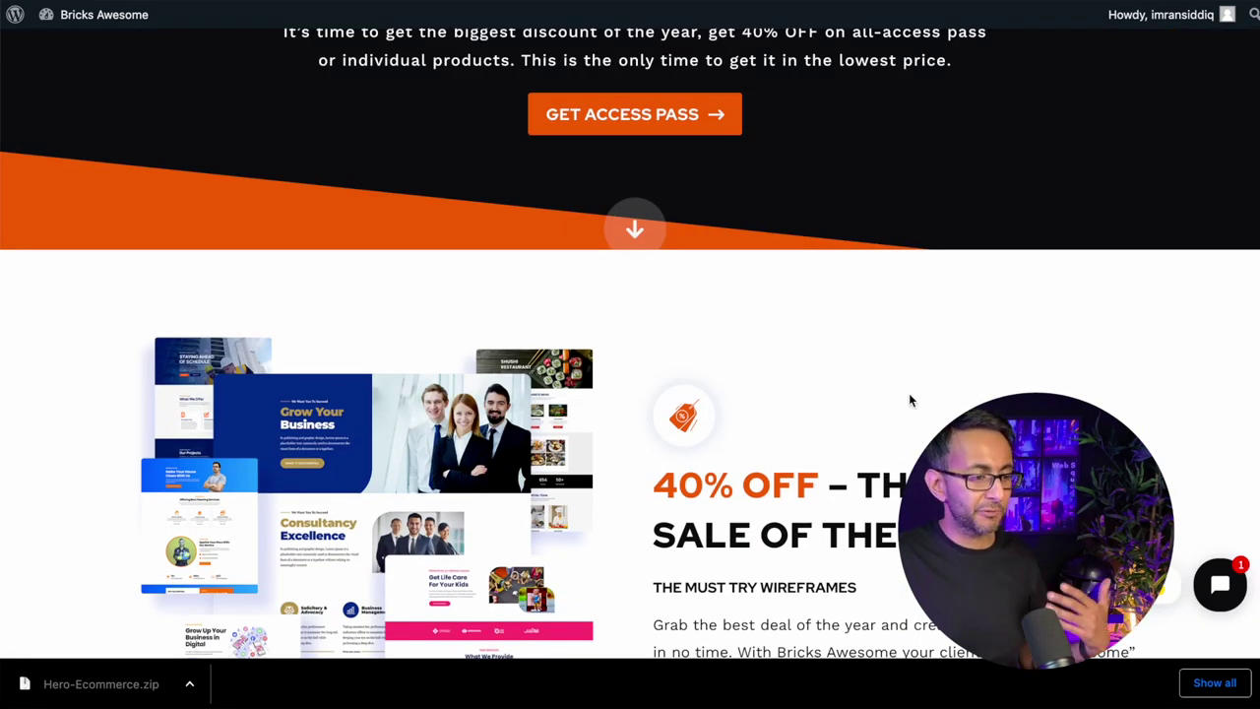
pyautogui.scroll(-1, 911, 420)
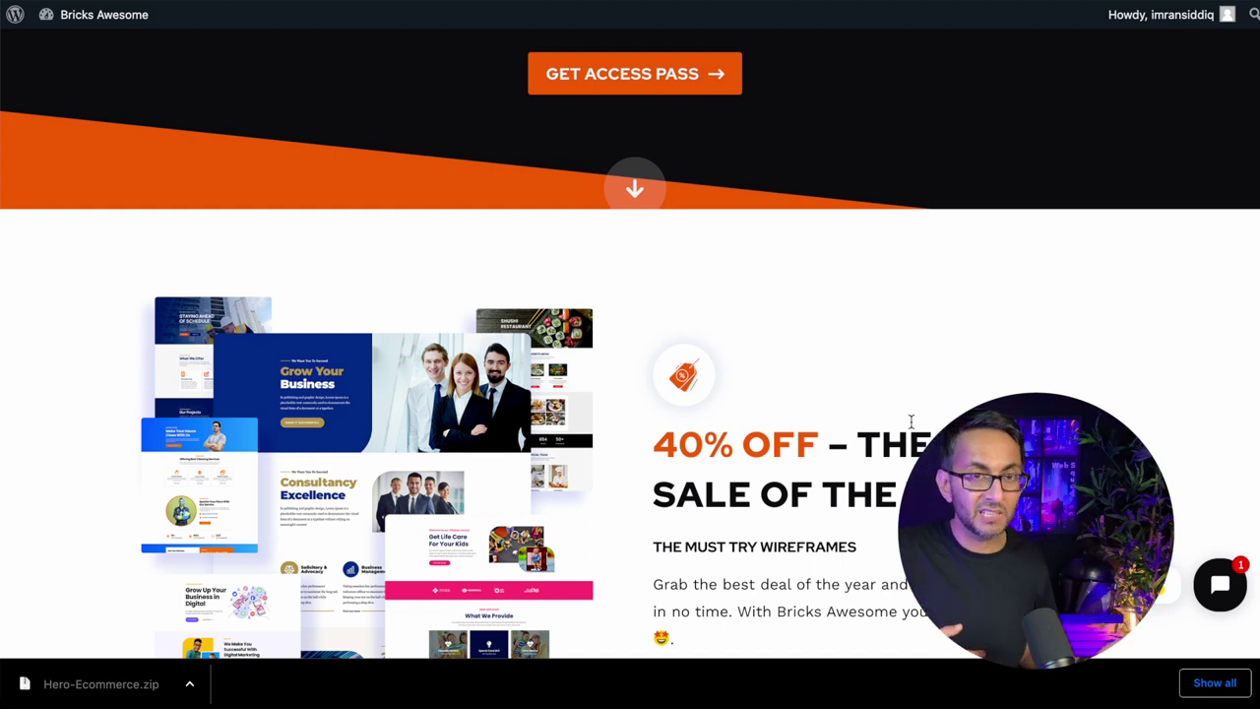
pyautogui.scroll(5, 857, 246)
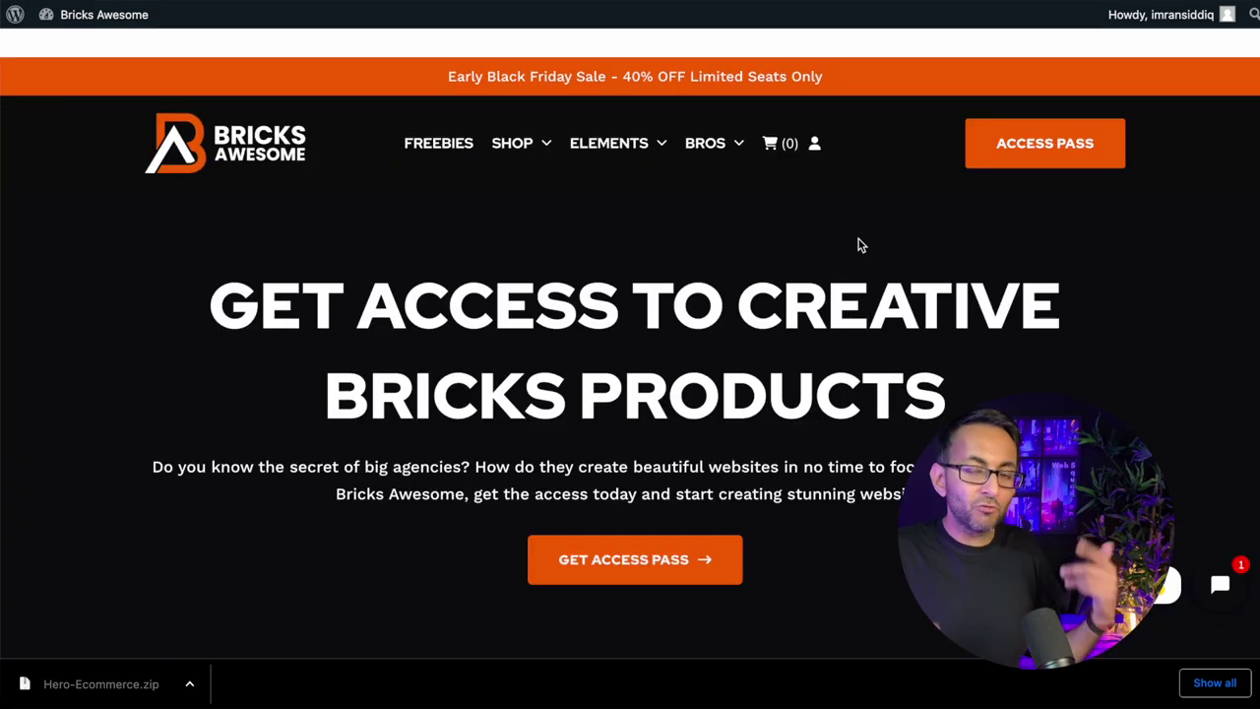